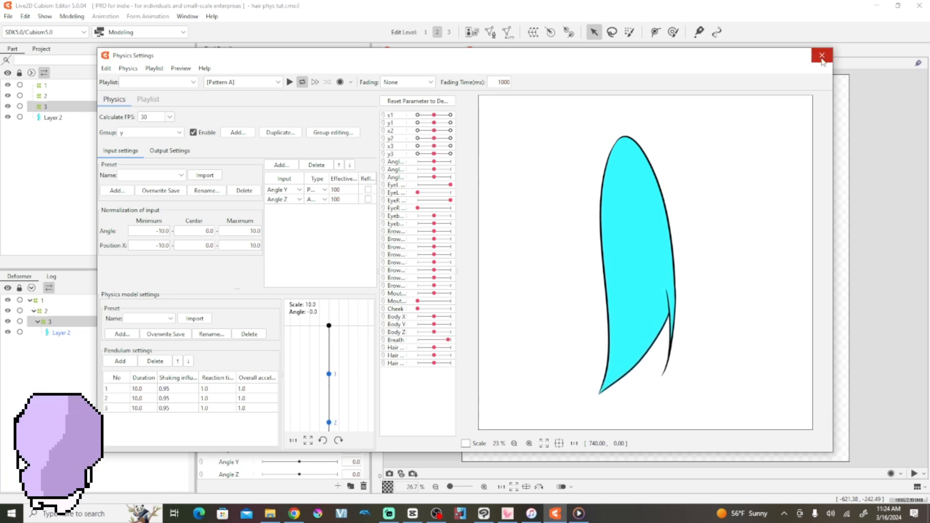
Step: Close the physics settings, switch to the other open hair phys tut model, and delete its Paper layer
click(823, 55)
click(491, 52)
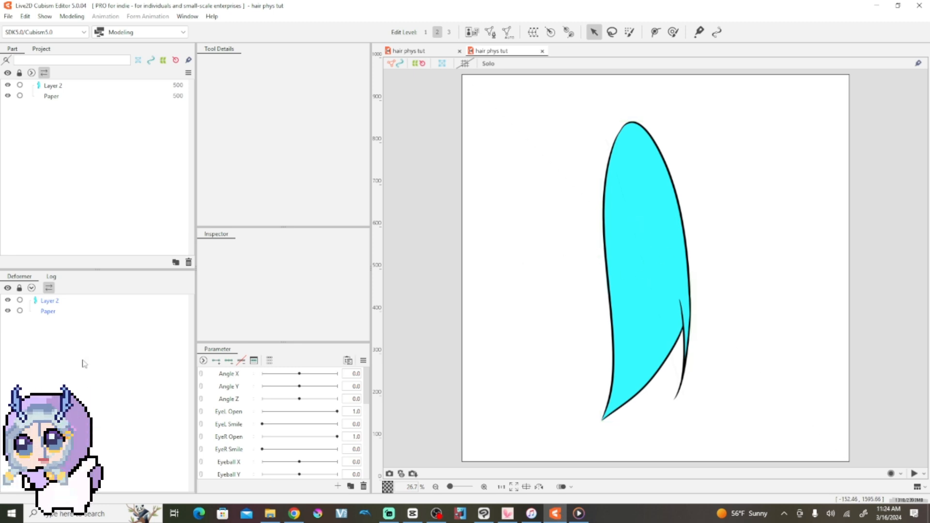
click(67, 315)
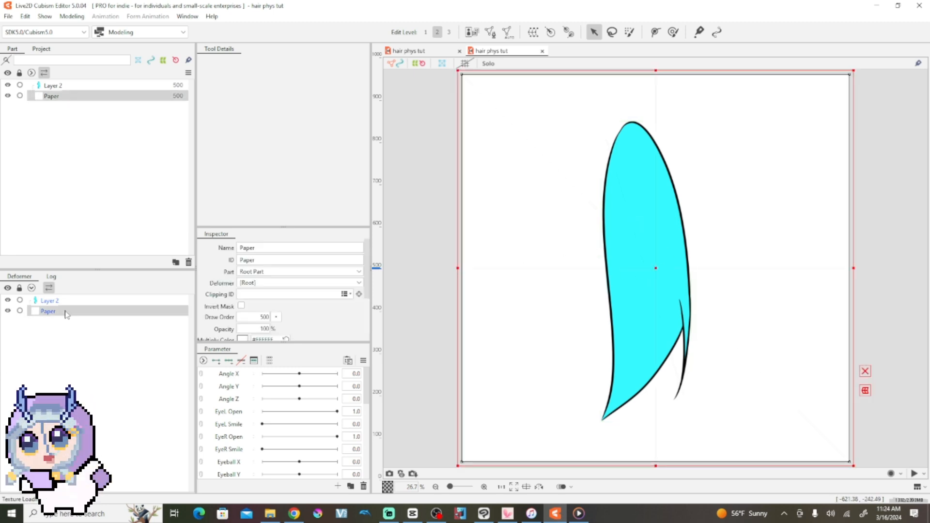
click(188, 263)
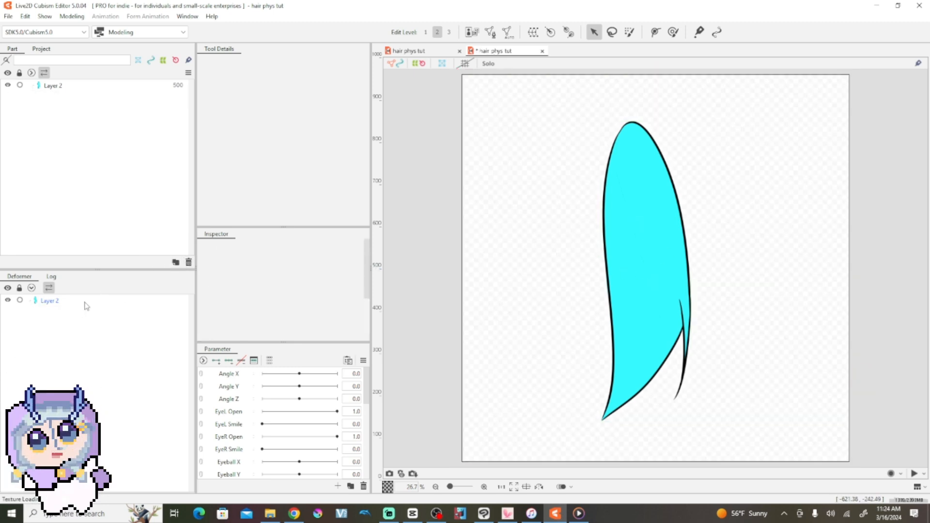
Step: Create a texture atlas for Layer 2 with a width and height of 2048 px and accept its layout
click(86, 303)
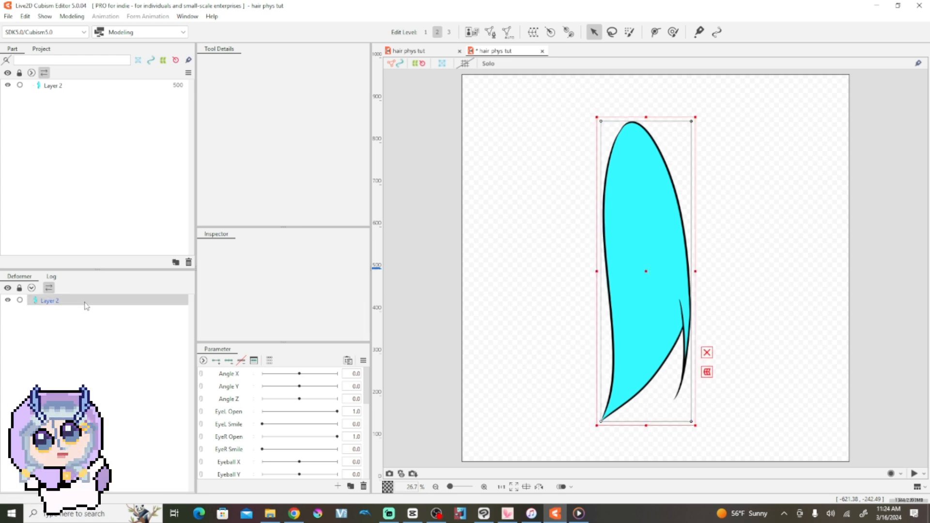
click(477, 32)
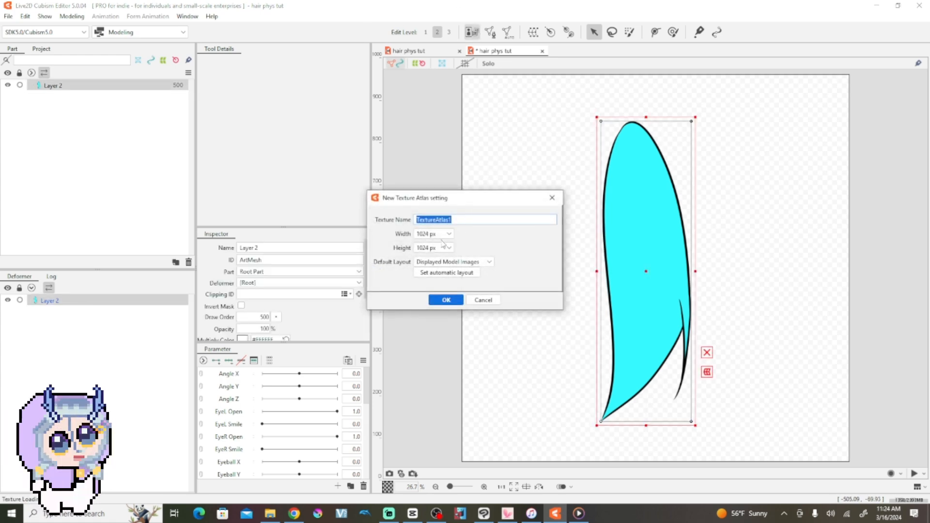
click(434, 236)
click(425, 301)
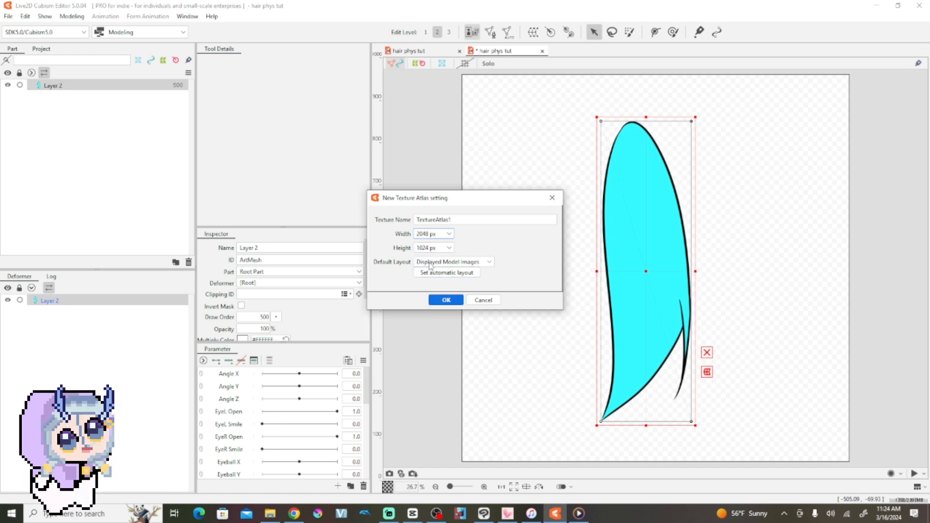
click(427, 248)
click(426, 315)
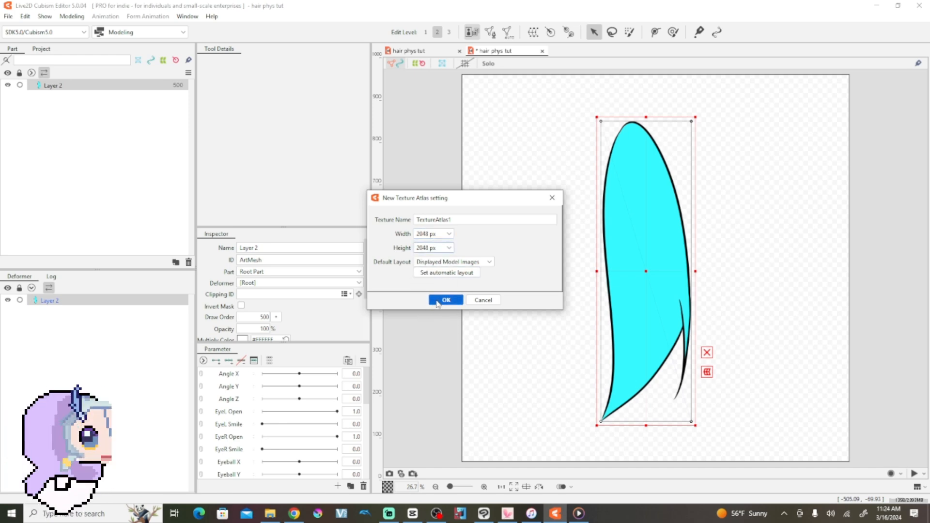
click(438, 302)
click(446, 431)
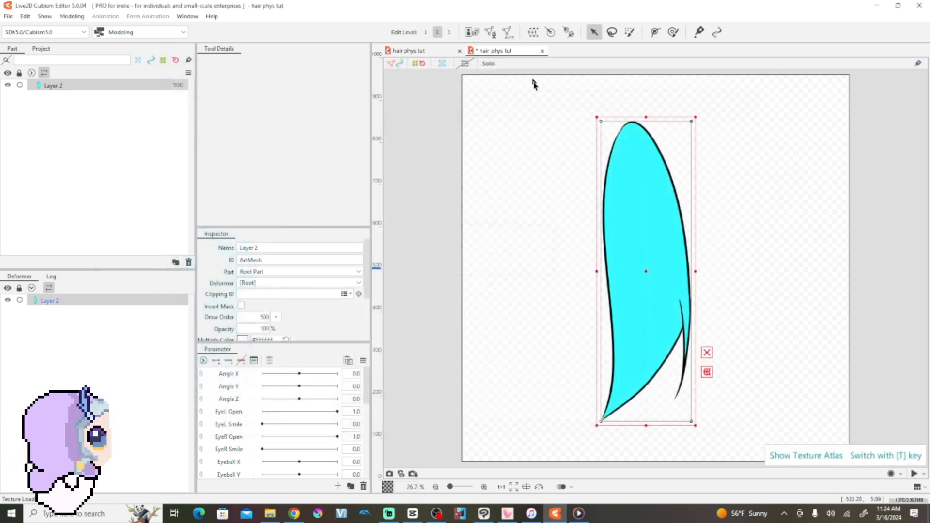
Step: Generate an automatic mesh for Layer 2 using the Standard preset
click(508, 32)
click(475, 207)
click(465, 214)
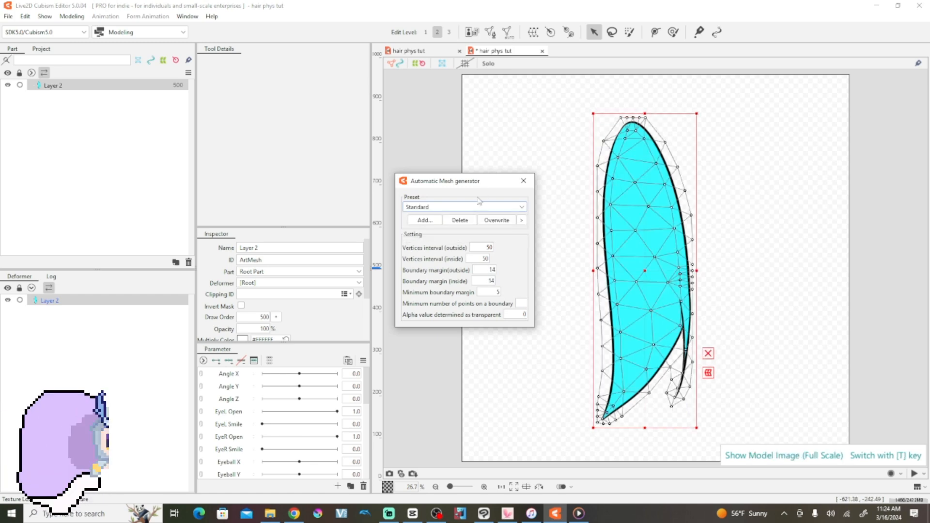
click(524, 180)
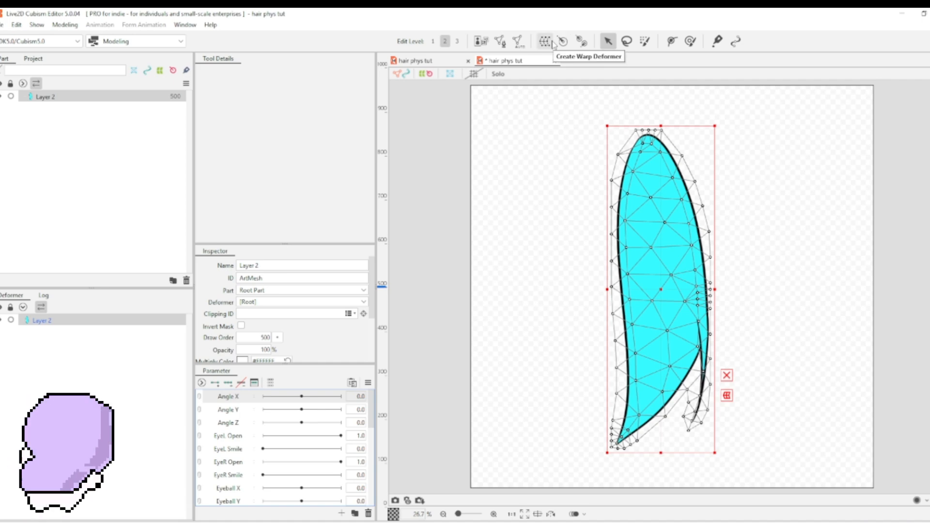
Step: Create a warp deformer named 1 as parent of Layer 2, with 2 × 2 Bezier and 5 × 5 conversion divisions
click(544, 43)
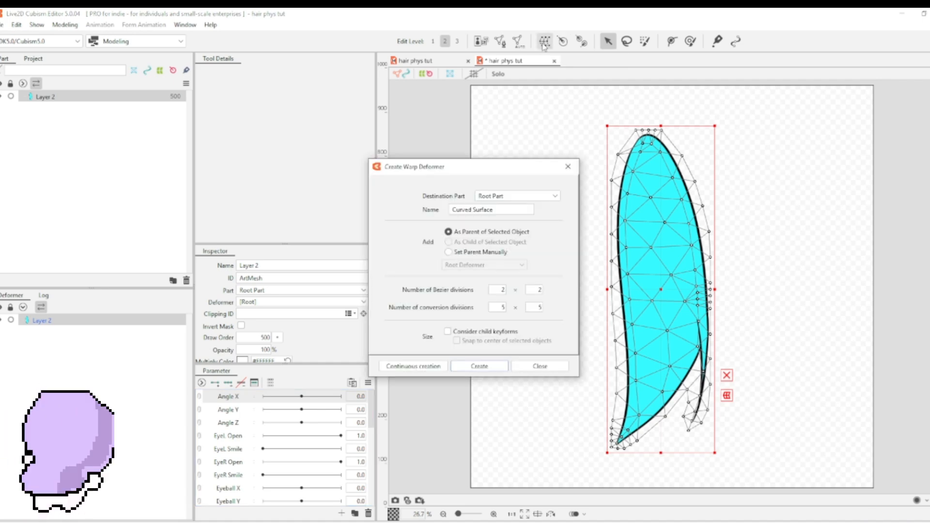
drag(500, 212, 381, 214)
text(1)
click(473, 367)
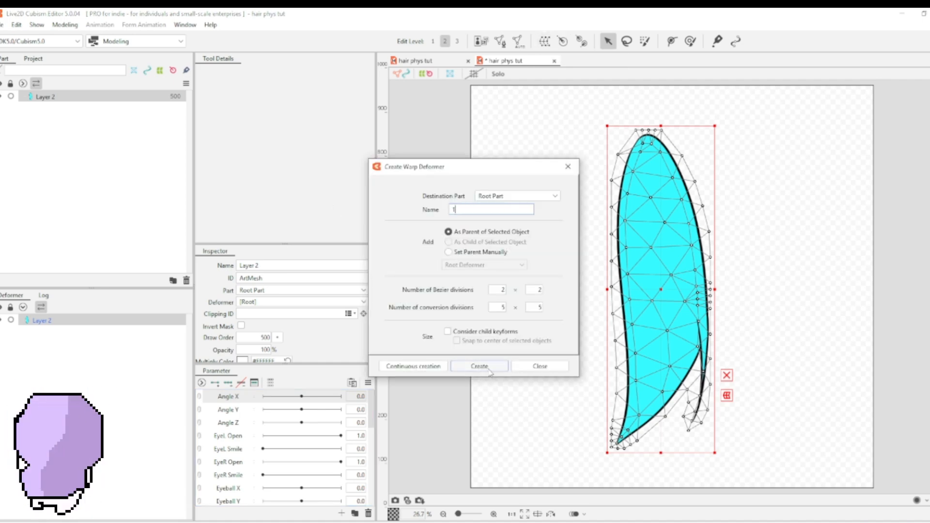
Step: Select Layer 2 and add a warp deformer named 2 as its parent, nested inside deformer 1
click(68, 332)
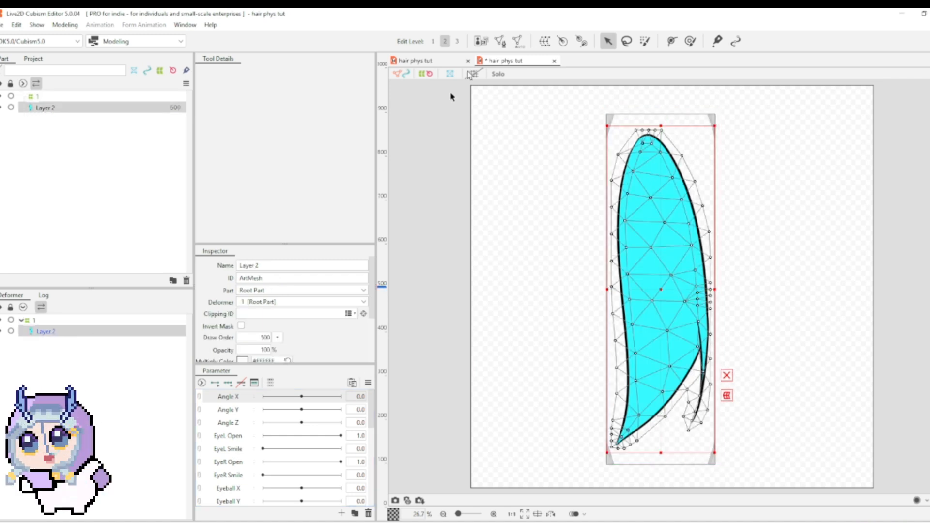
click(545, 41)
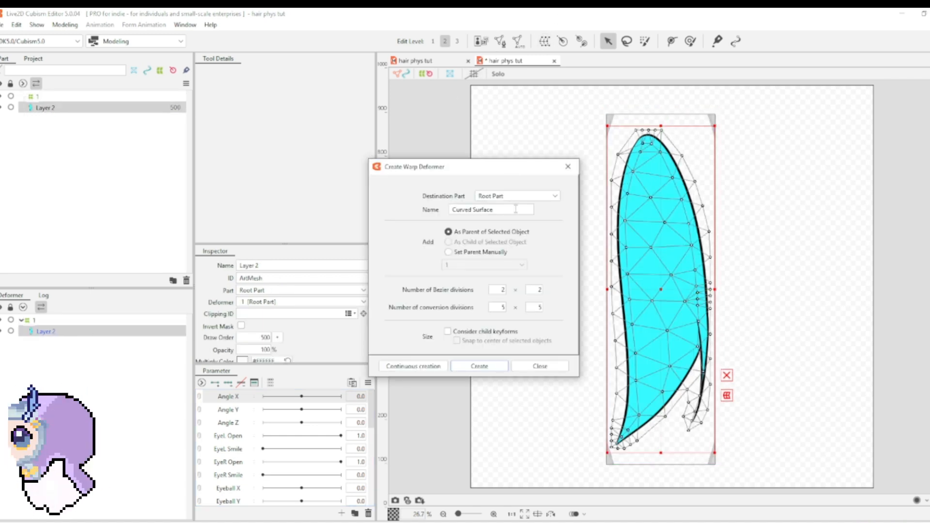
drag(516, 209, 359, 207)
text(2)
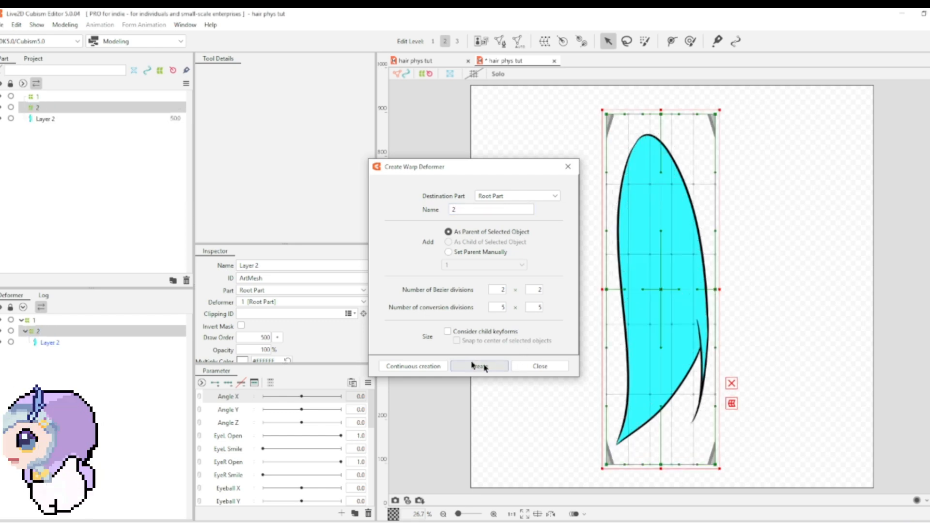
click(503, 367)
Step: Add a warp deformer named 3 as parent of Layer 2, nested inside deformer 2
click(545, 42)
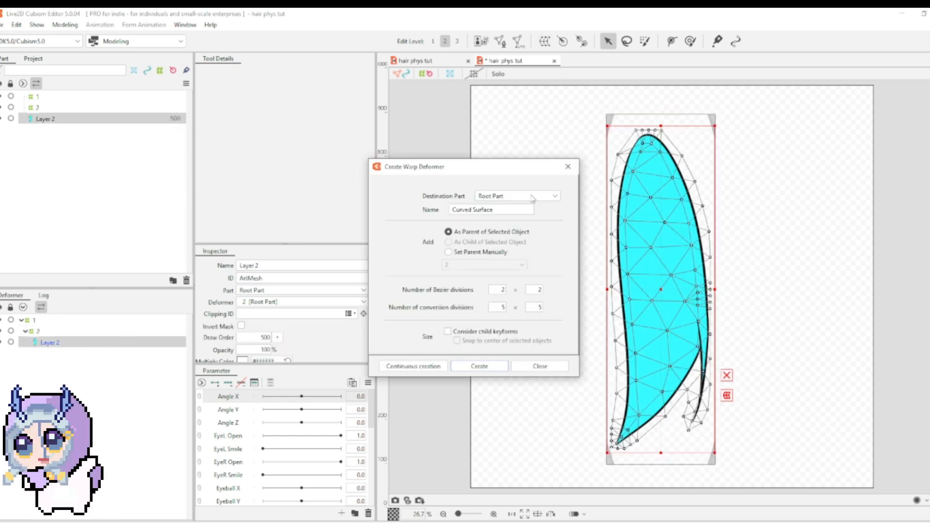
drag(427, 213, 415, 203)
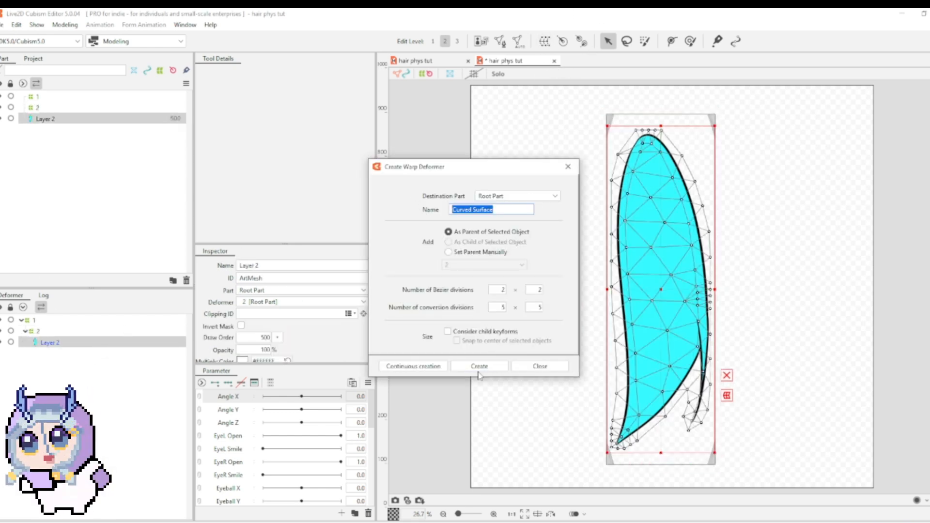
text(3)
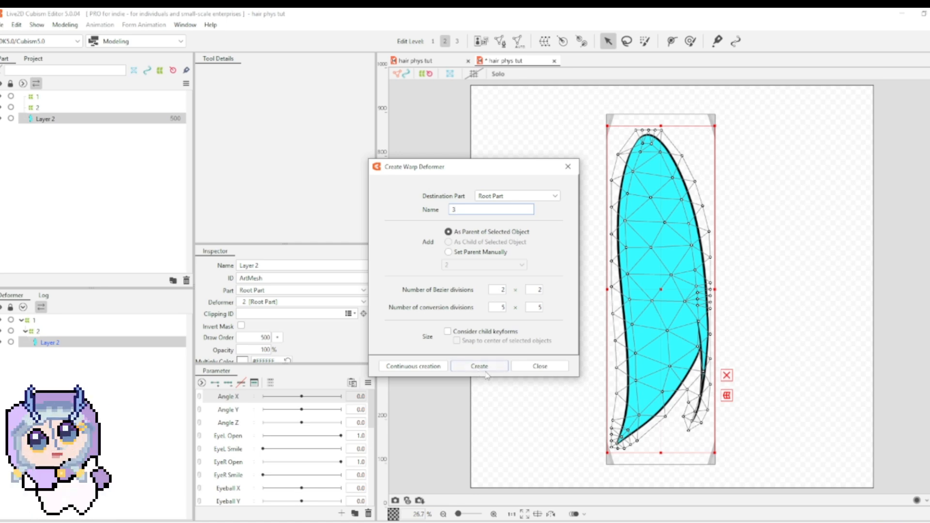
click(485, 370)
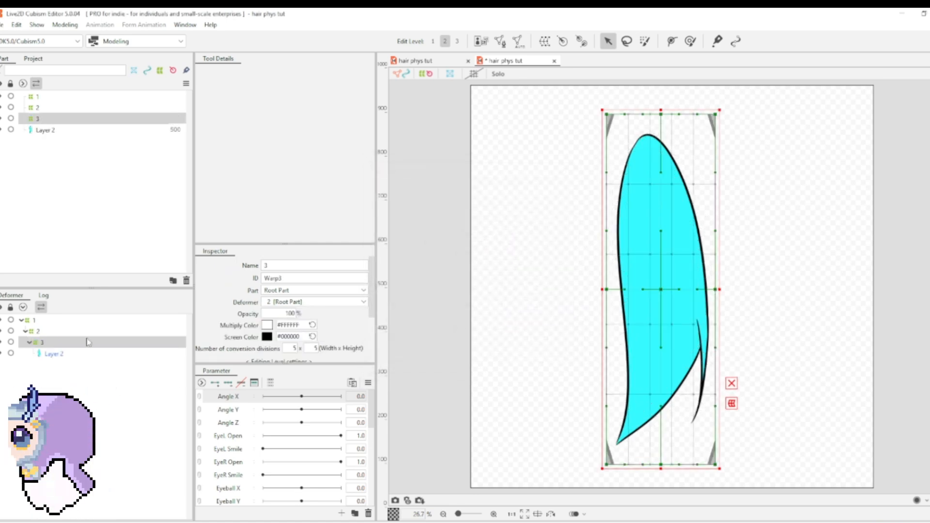
Step: With deformer 1 selected, create a blend shape parameter with name and ID x1, ranging from -30 to 30
click(52, 325)
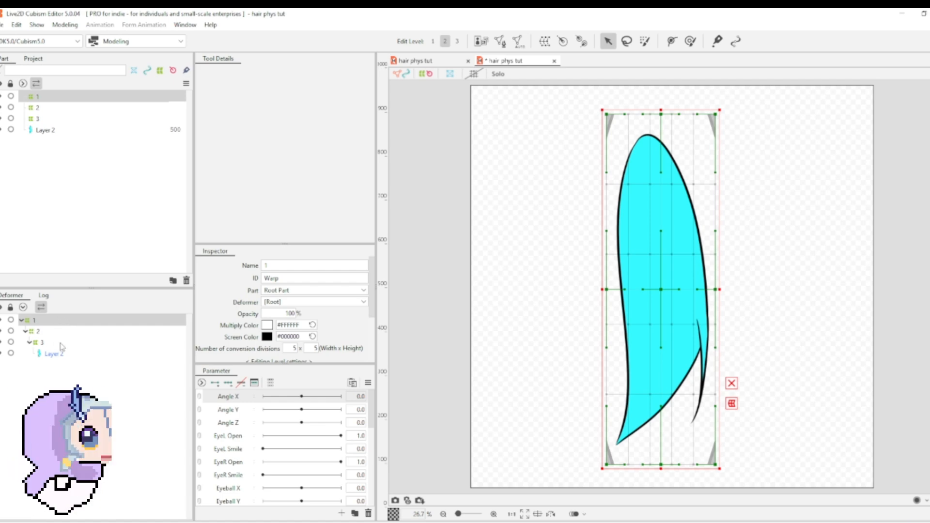
click(342, 514)
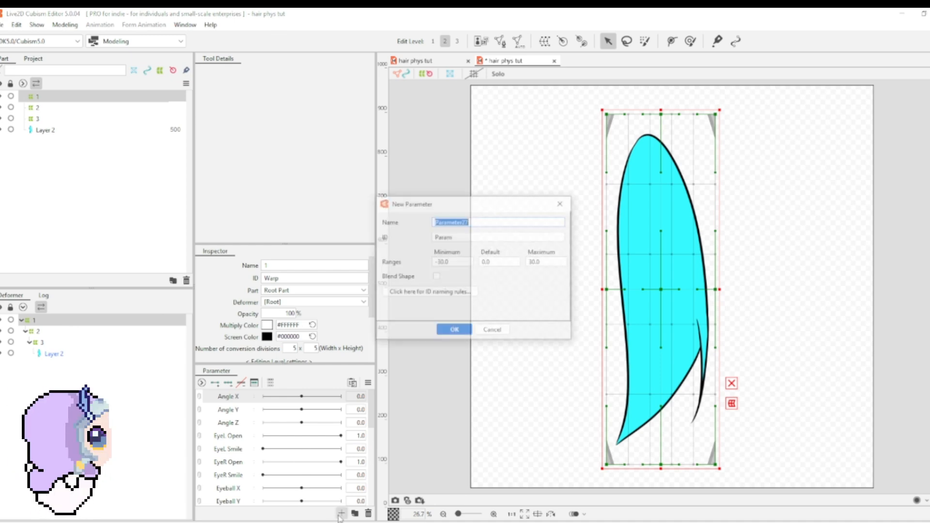
text(x1)
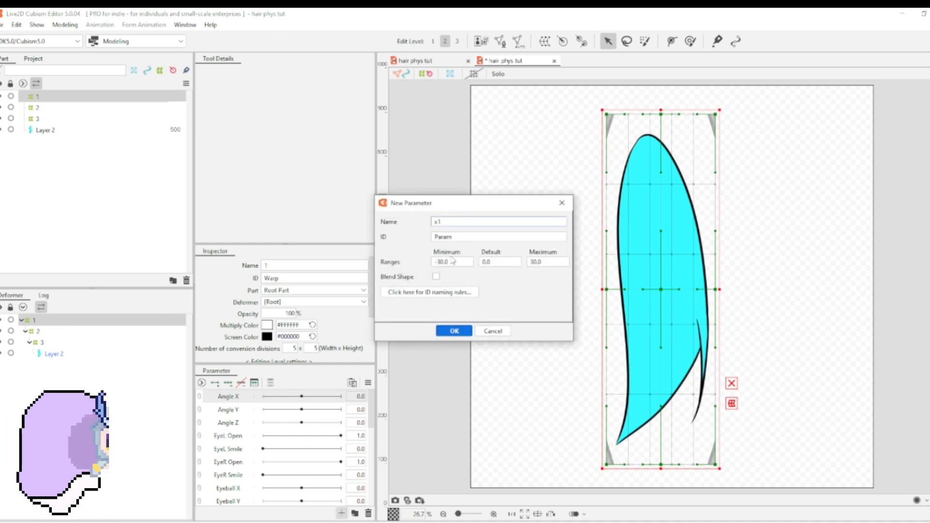
key(Tab)
text(x1)
click(436, 277)
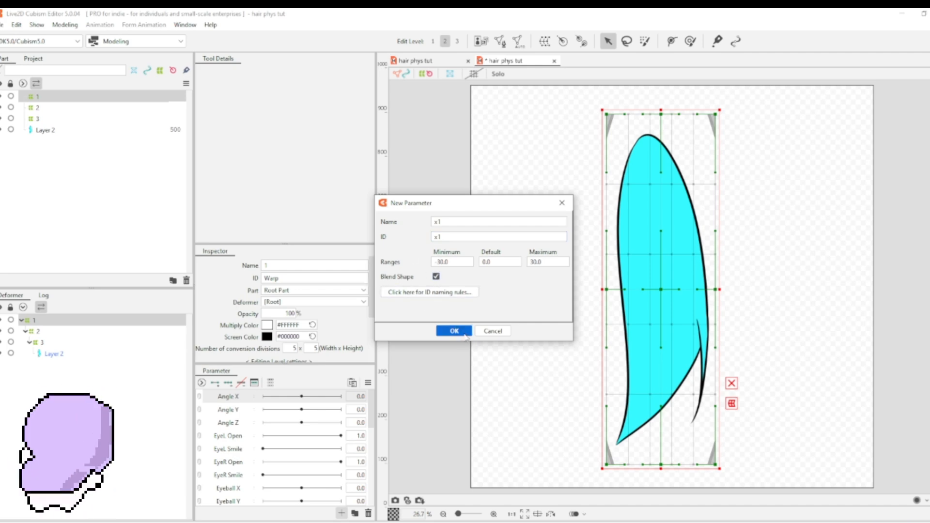
click(465, 335)
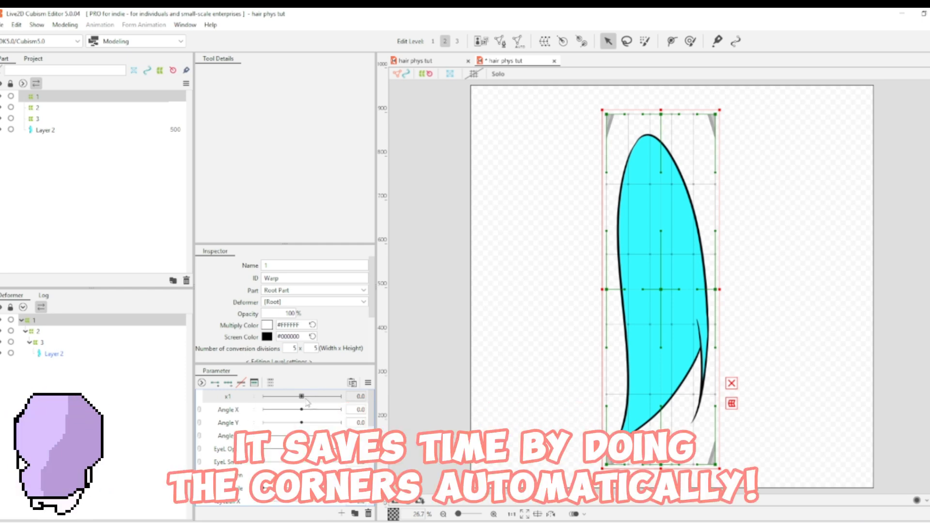
Step: Add three keys to x1 for deformer 1 and, at 30, tilt and shift its lower grid rows so the hair swings right
click(228, 383)
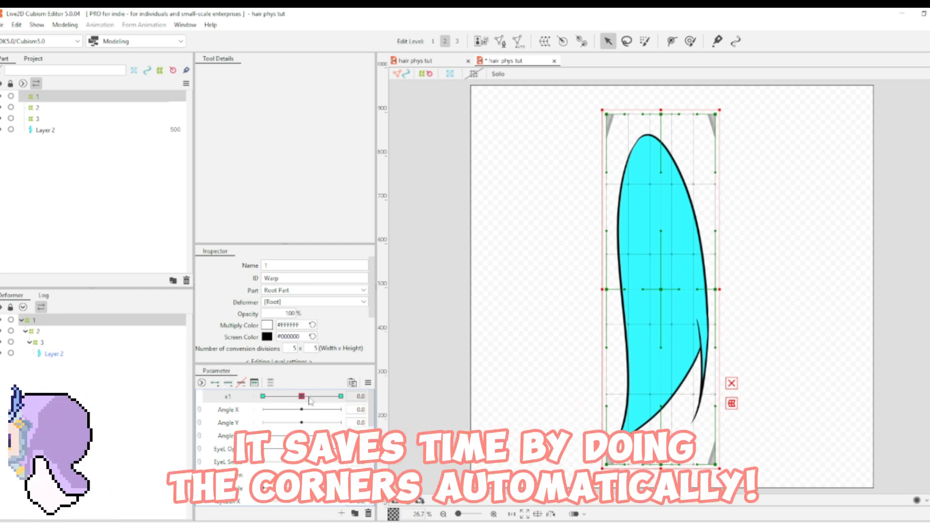
drag(302, 396, 359, 396)
drag(529, 214, 859, 495)
drag(725, 246, 712, 239)
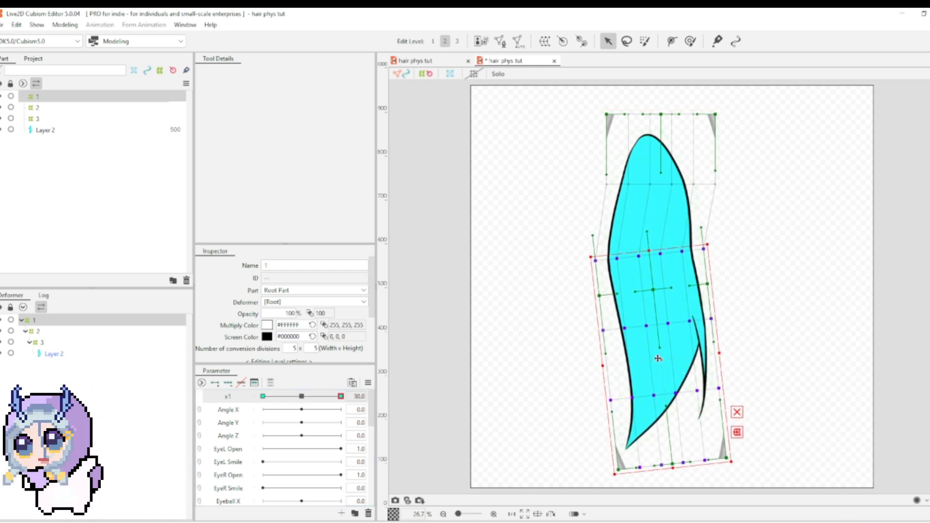
drag(658, 358, 683, 365)
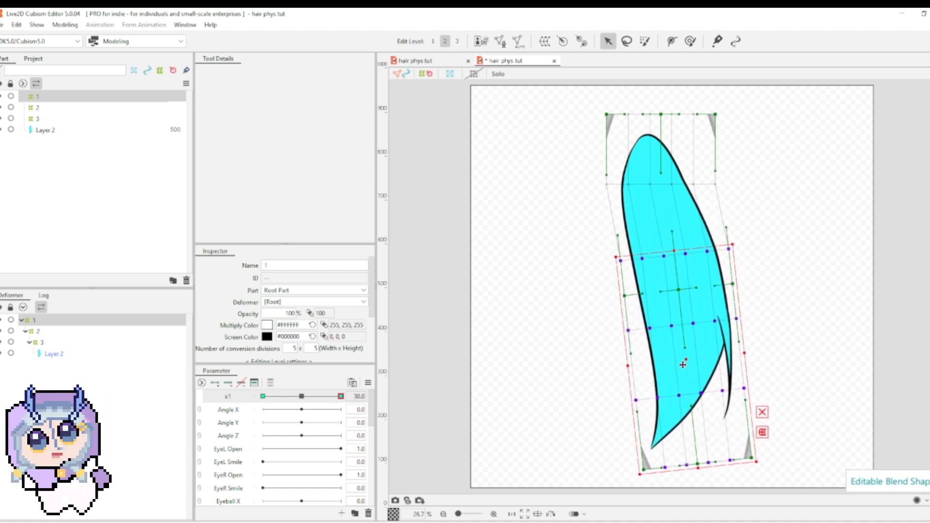
drag(578, 164, 795, 194)
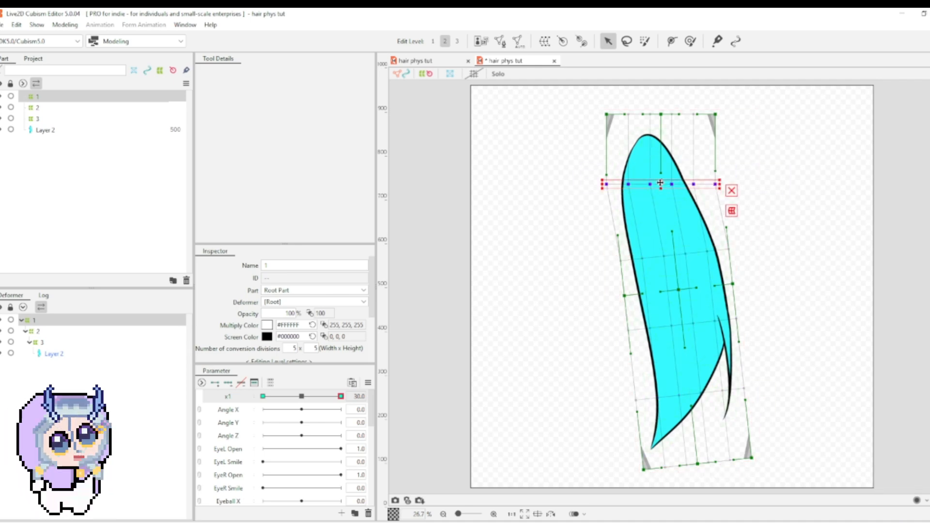
drag(661, 183, 668, 185)
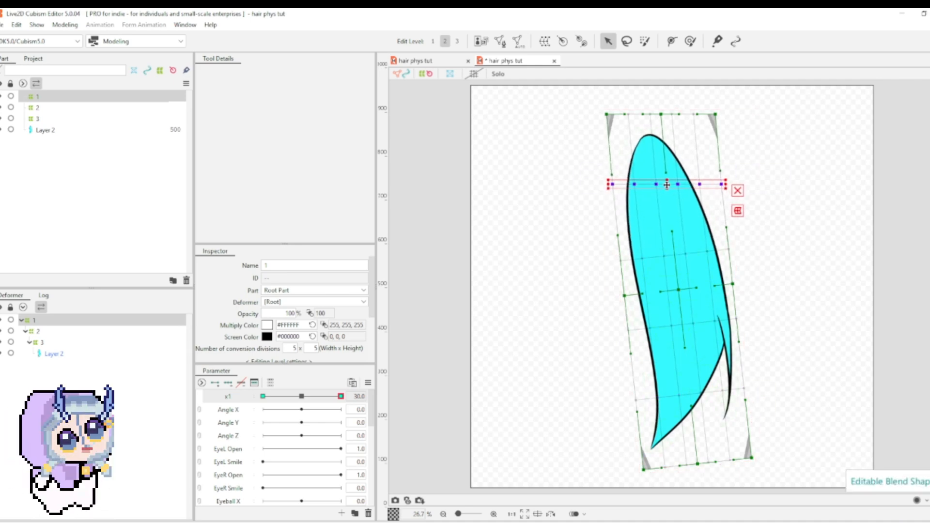
Step: Reflect deformer 1's x1 motion horizontally to the opposite key, then return x1 to 0
click(369, 383)
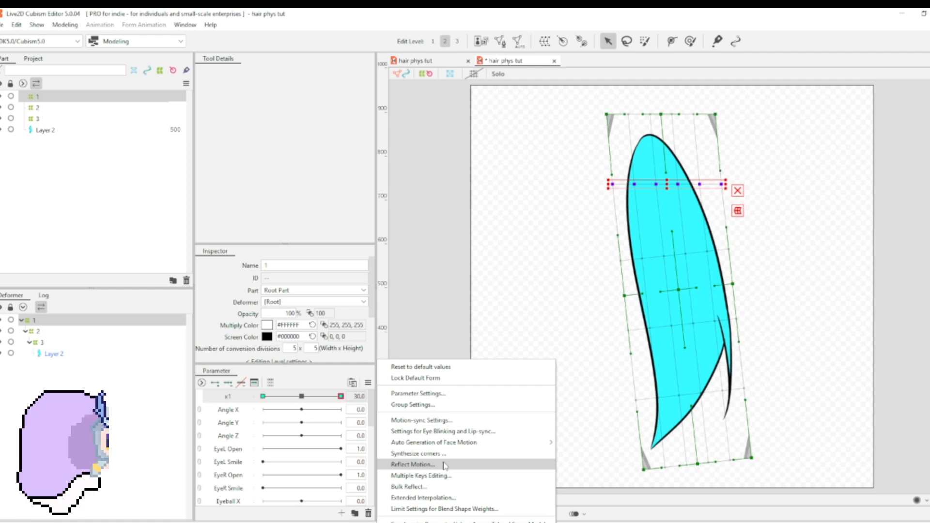
click(445, 465)
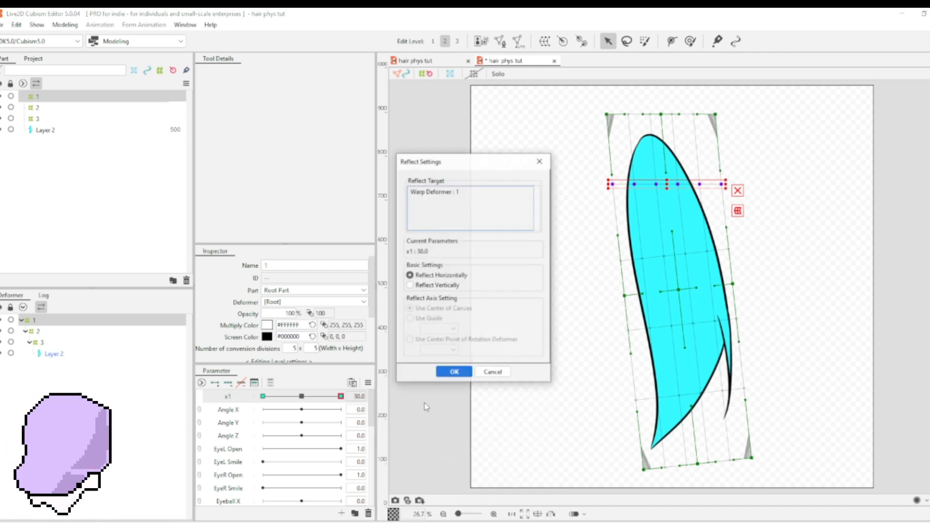
click(449, 372)
drag(330, 398, 550, 441)
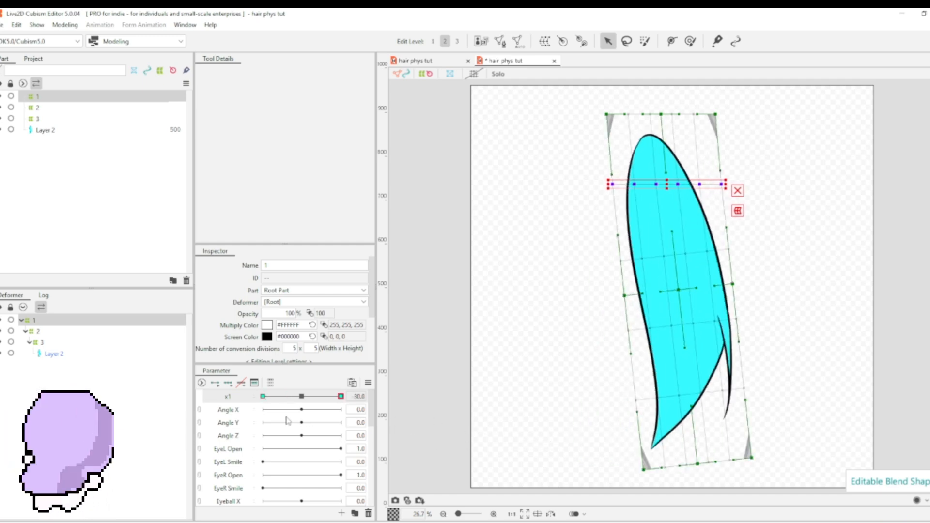
click(302, 397)
Step: With deformer 2 selected, create a blend shape parameter with name and ID x2, ranging from -30 to 30
click(45, 332)
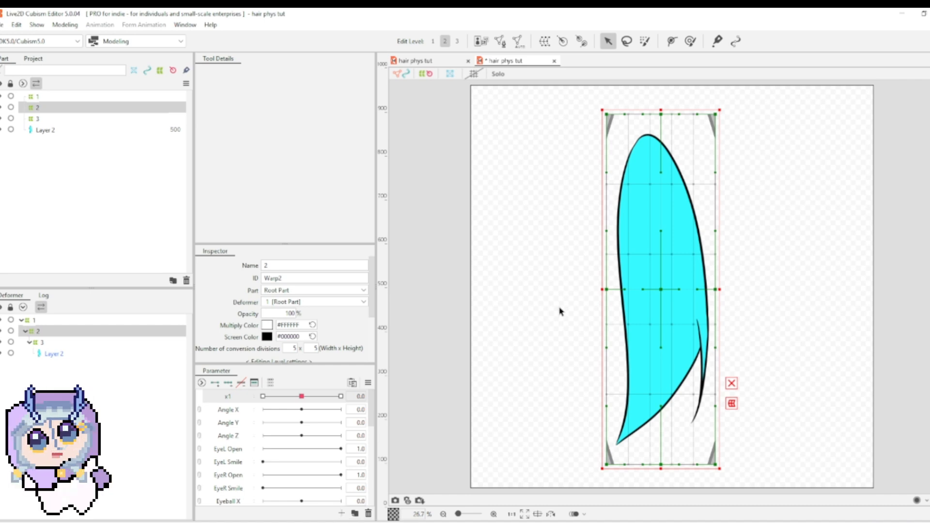
click(341, 514)
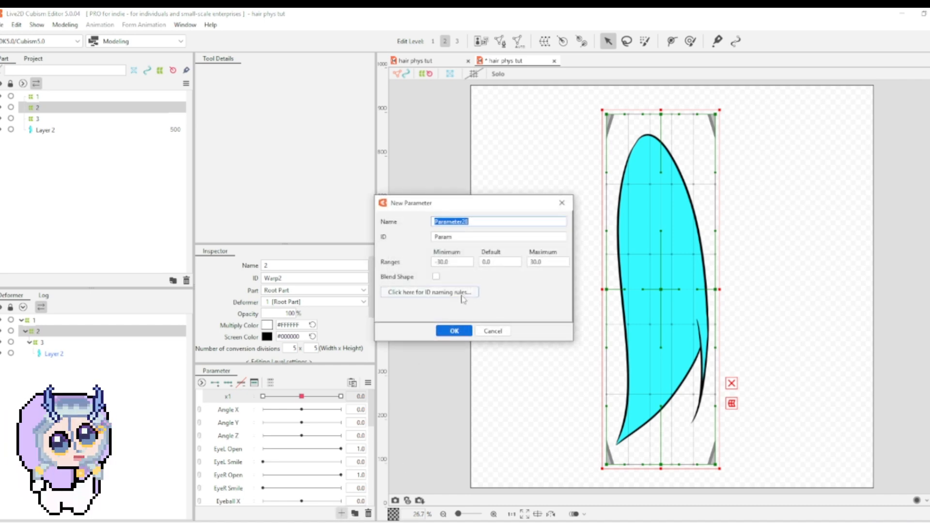
text(x2)
key(Tab)
text(x)
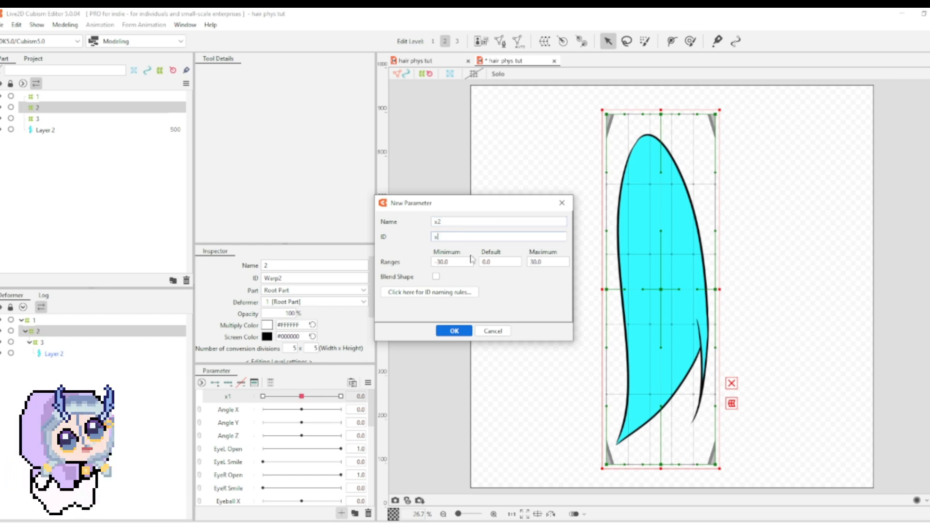
click(454, 331)
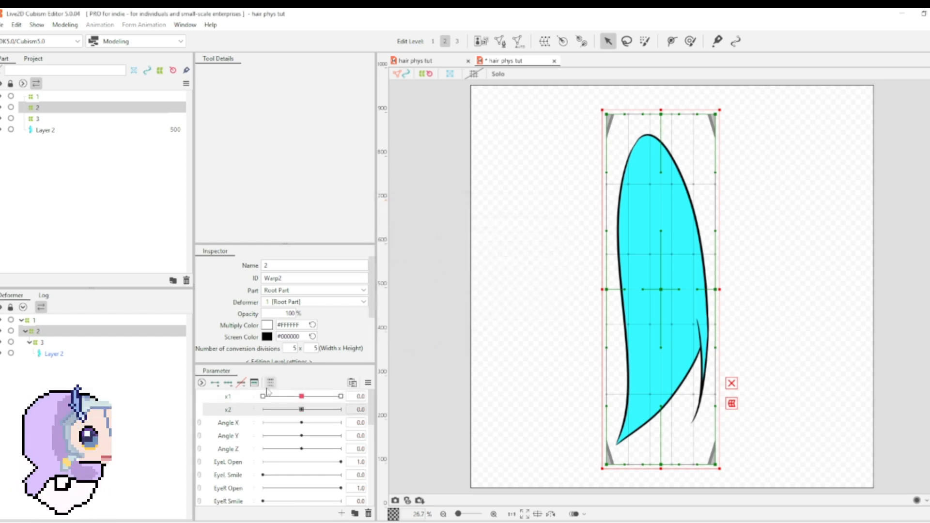
Step: Add three keys to x2 for deformer 2 and, at 30, rotate its lowest three grid rows counterclockwise and shift them right
click(228, 384)
drag(302, 410, 341, 410)
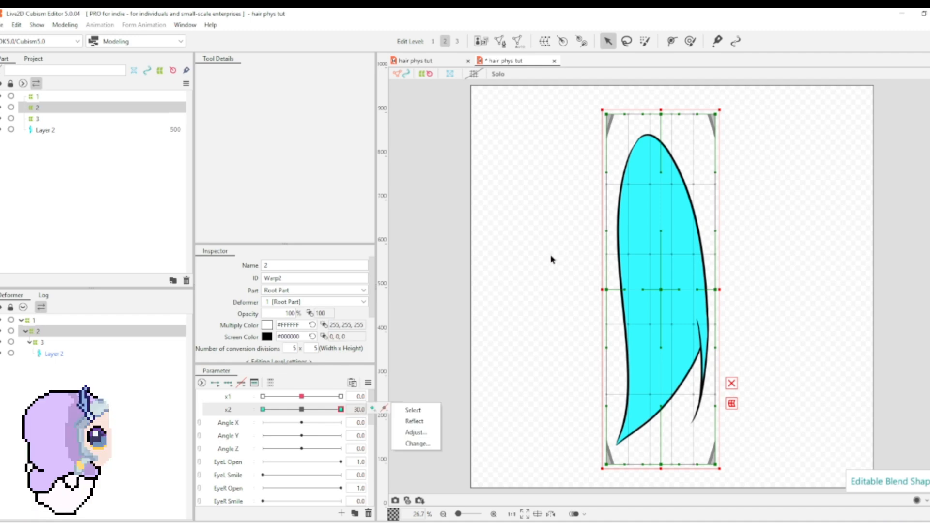
drag(778, 480, 583, 323)
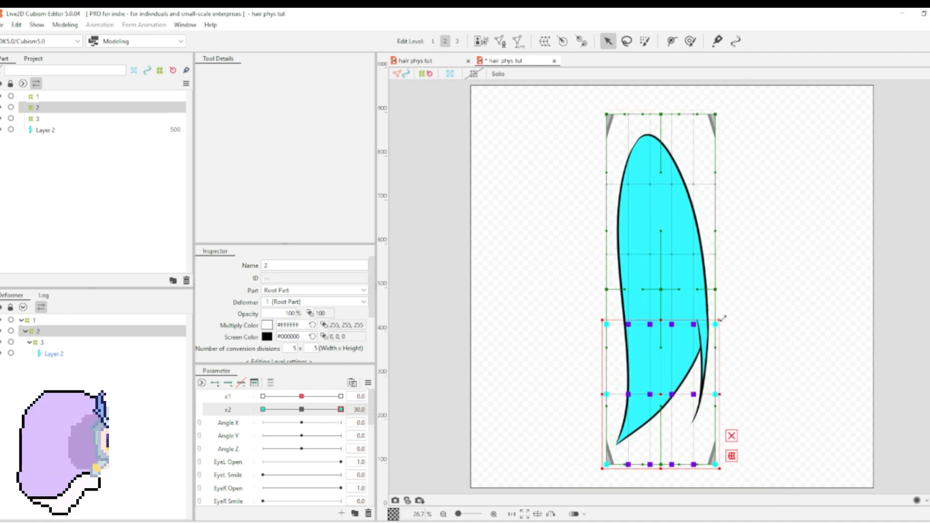
drag(723, 313, 709, 308)
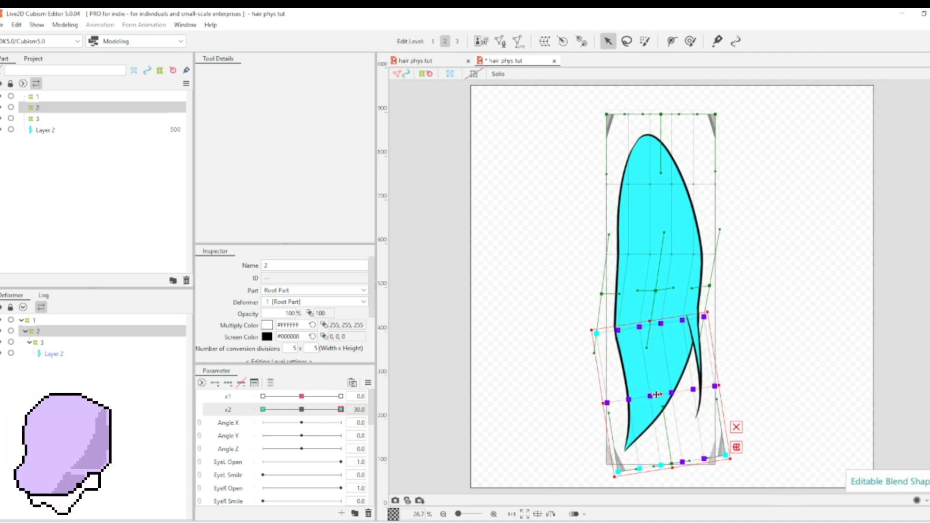
drag(658, 398, 675, 403)
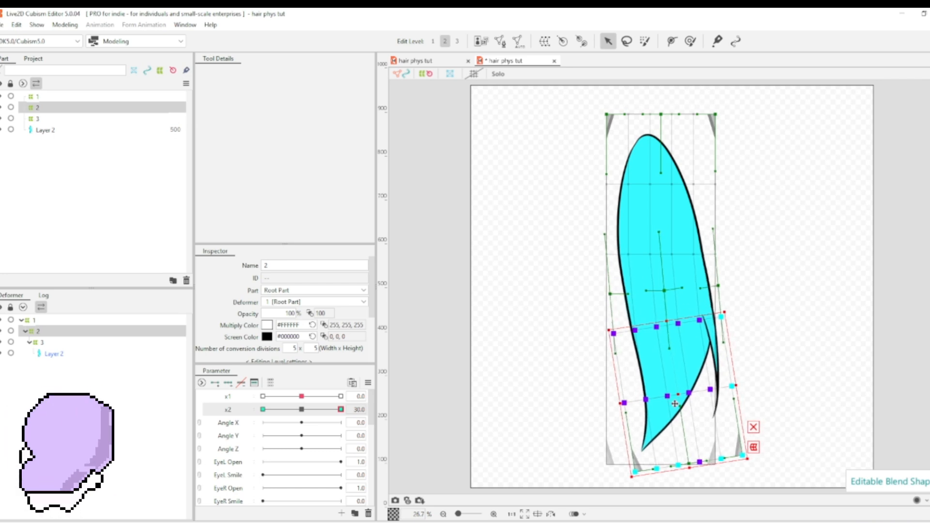
Step: Nudge deformer 2's third grid row and the three rows below it slightly right to smooth the x2 bend
drag(557, 234, 780, 273)
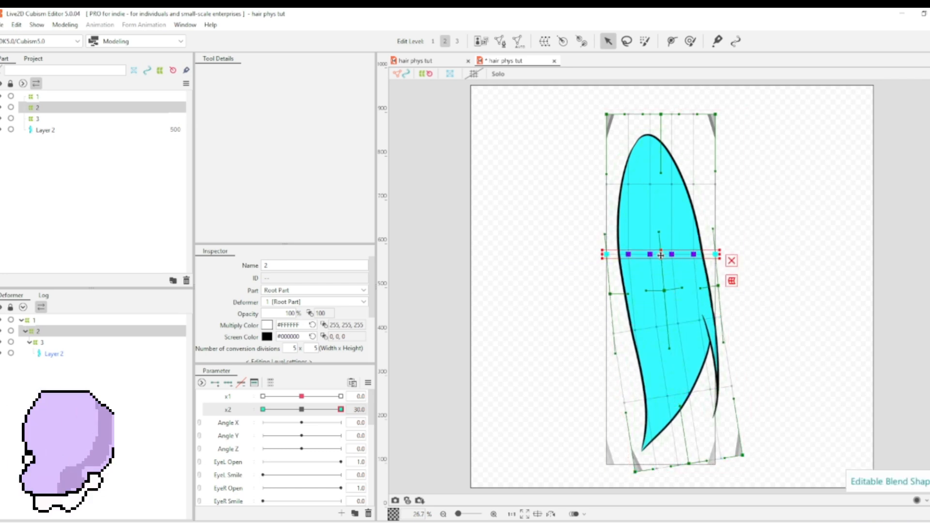
drag(661, 256, 665, 257)
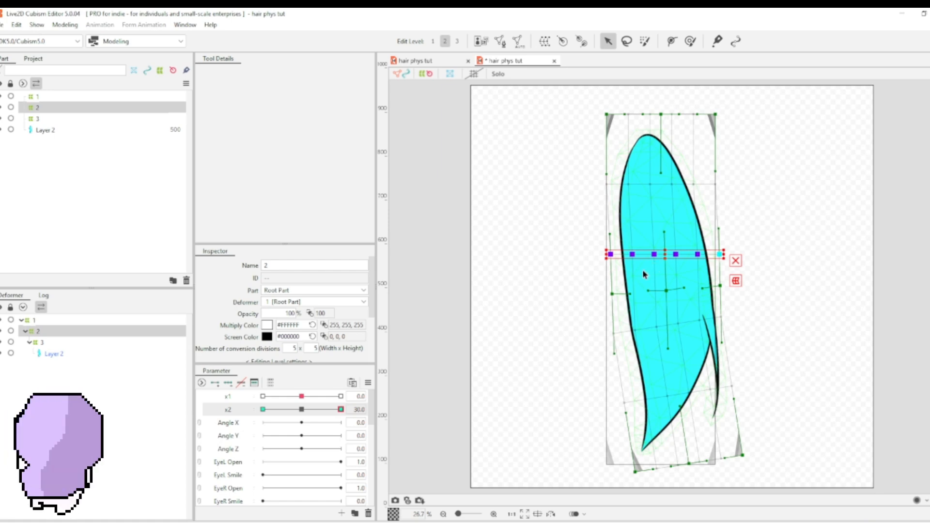
drag(561, 305, 751, 480)
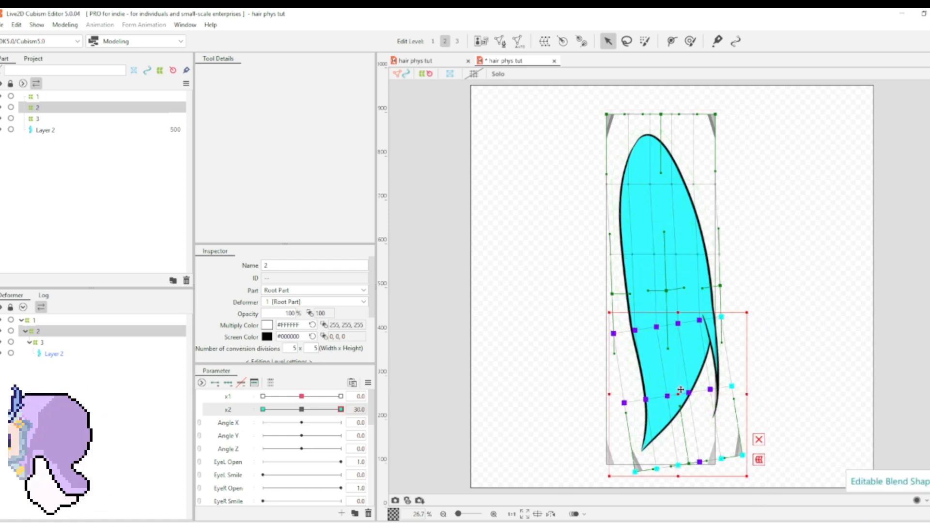
drag(680, 396, 683, 399)
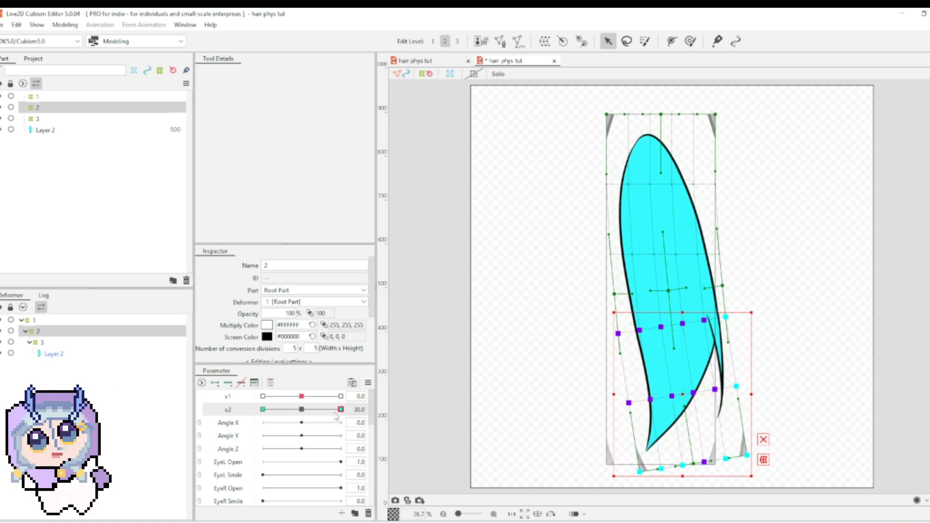
Step: Reflect deformer 2's x2 motion horizontally to the -30 key, and return x2 to 0
drag(335, 413, 405, 422)
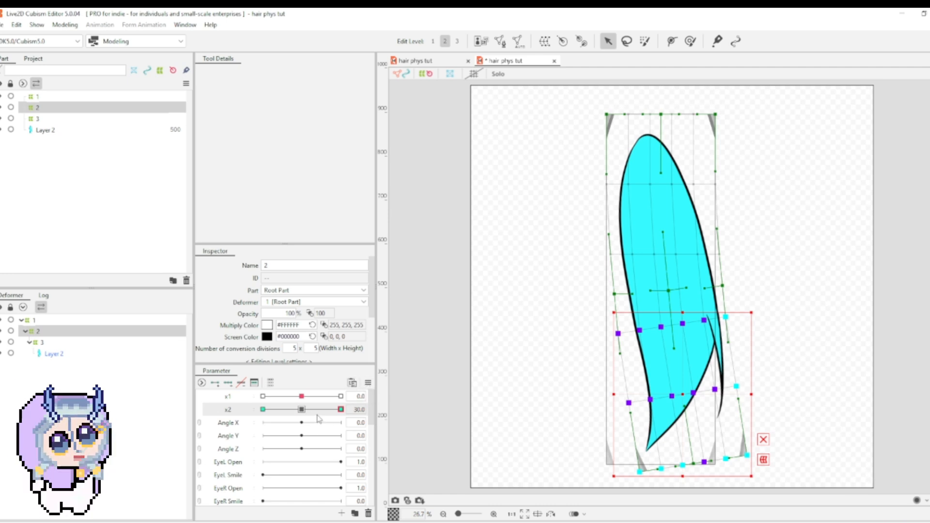
drag(316, 414, 373, 418)
right_click(369, 383)
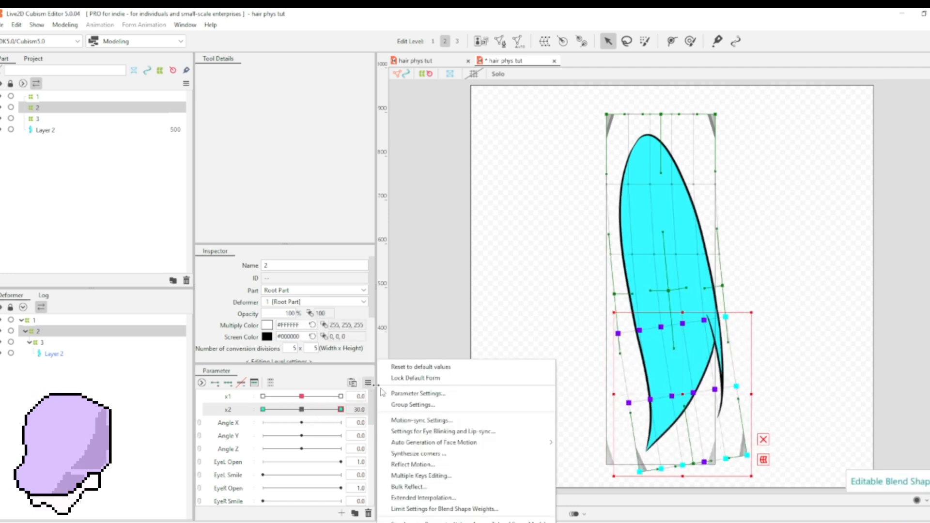
click(436, 463)
click(454, 372)
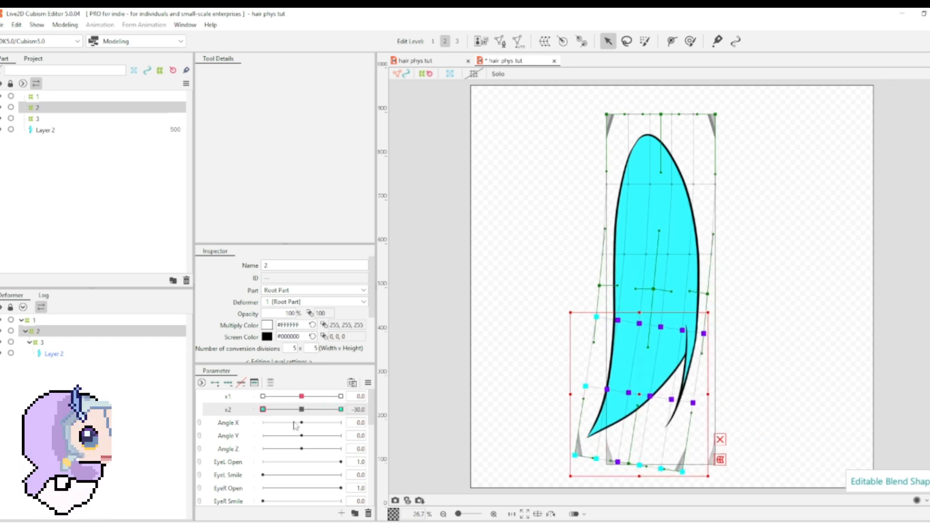
drag(231, 442, 301, 412)
Step: With deformer 3 selected, create a blend shape parameter with name and ID x3, ranging from -30 to 30
click(43, 342)
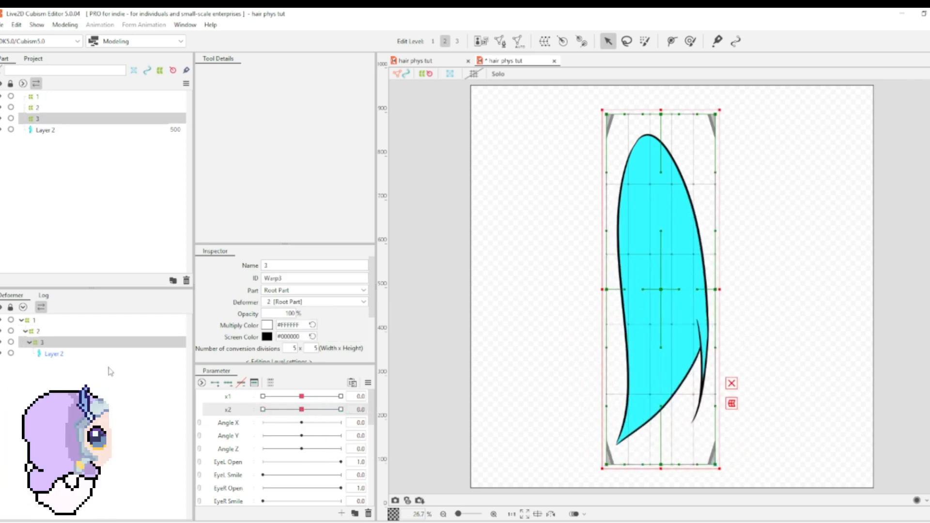
click(342, 514)
text(x3)
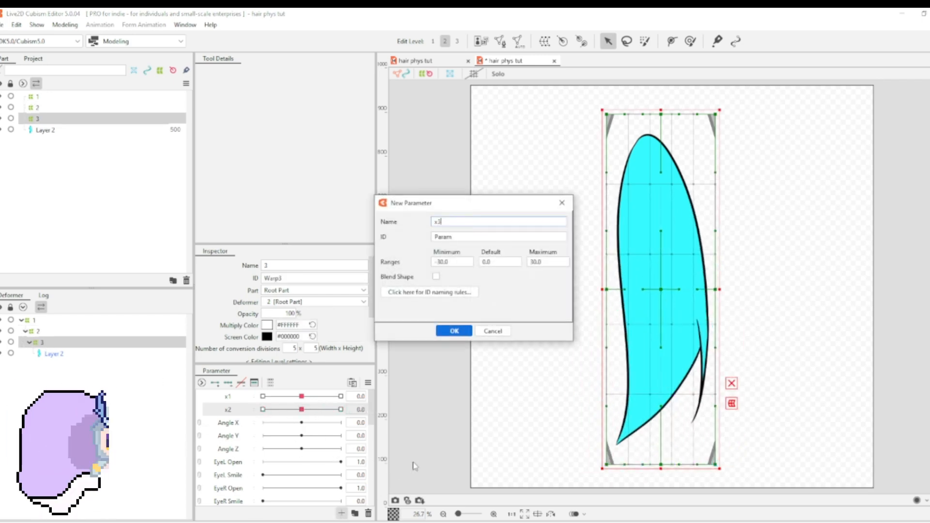
drag(512, 234, 397, 235)
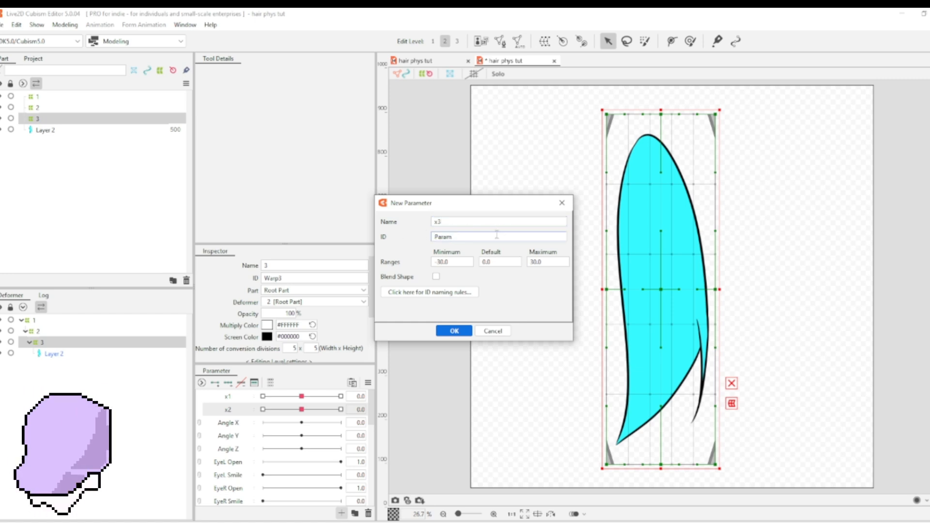
text(x3)
drag(486, 235, 402, 233)
text(x3)
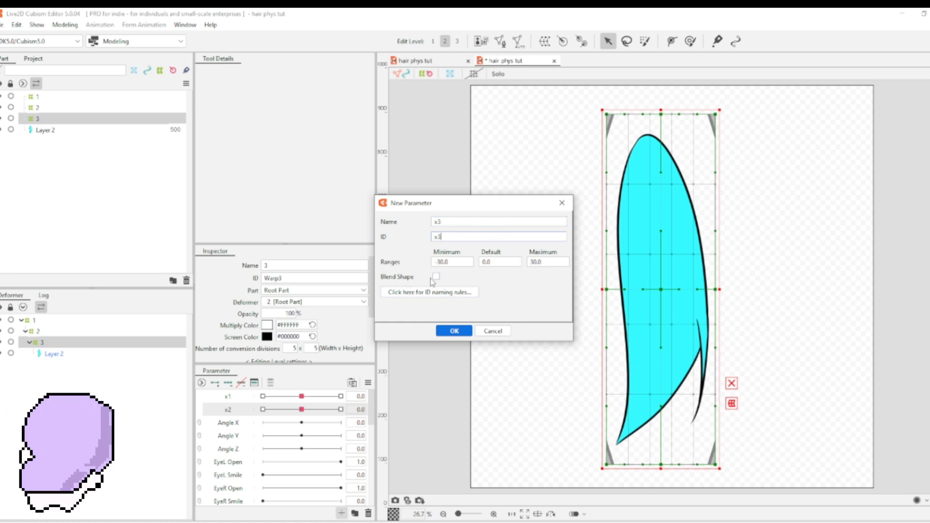
click(434, 278)
click(448, 334)
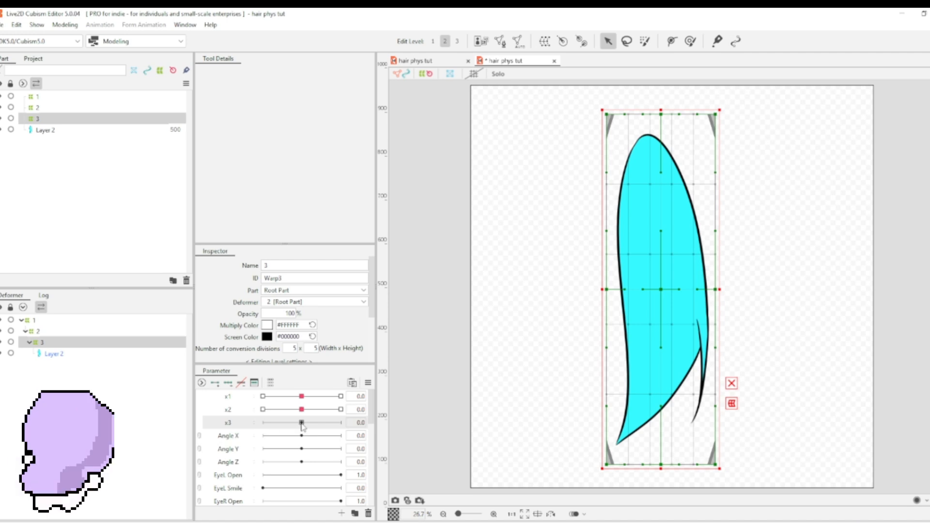
Step: Add three keys to x3 for deformer 3 and, at 30, tilt its lowest two grid rows counterclockwise and shift them right
click(228, 384)
drag(302, 423, 349, 431)
drag(493, 368, 807, 492)
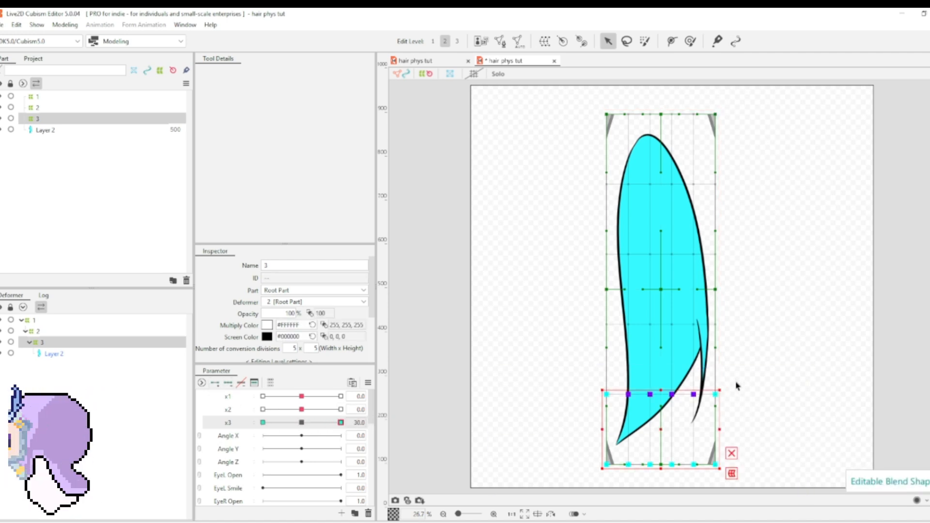
drag(725, 389, 720, 381)
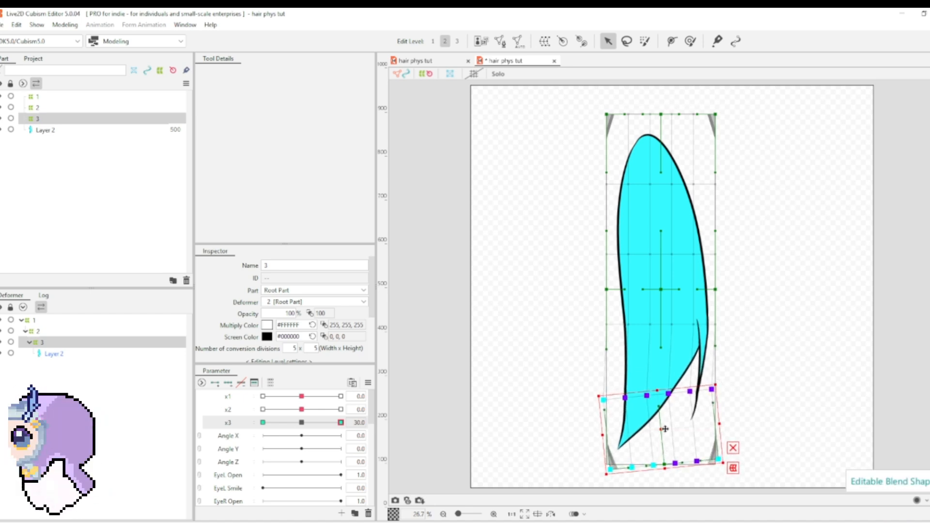
drag(665, 429, 685, 425)
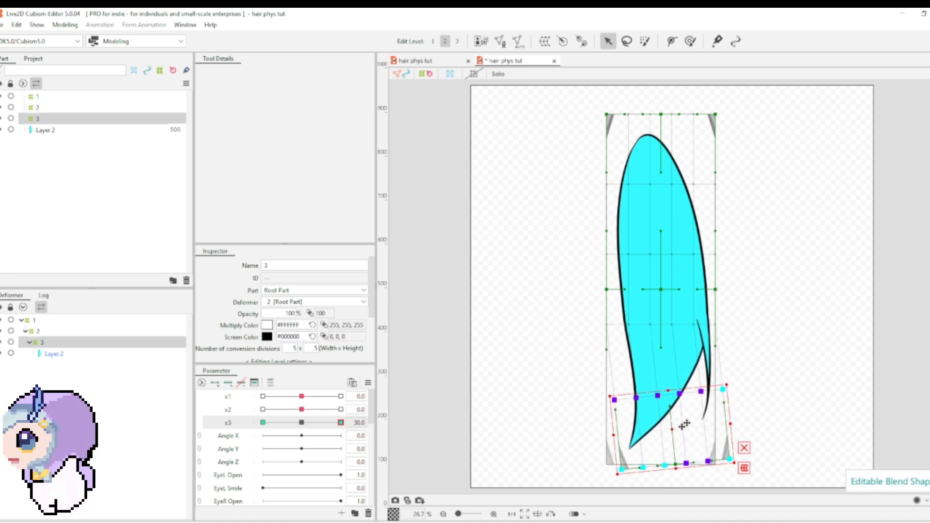
Step: Nudge deformer 3's fourth grid row slightly right, and tilt and shift the two rows below it further at x3 30
drag(561, 314, 736, 341)
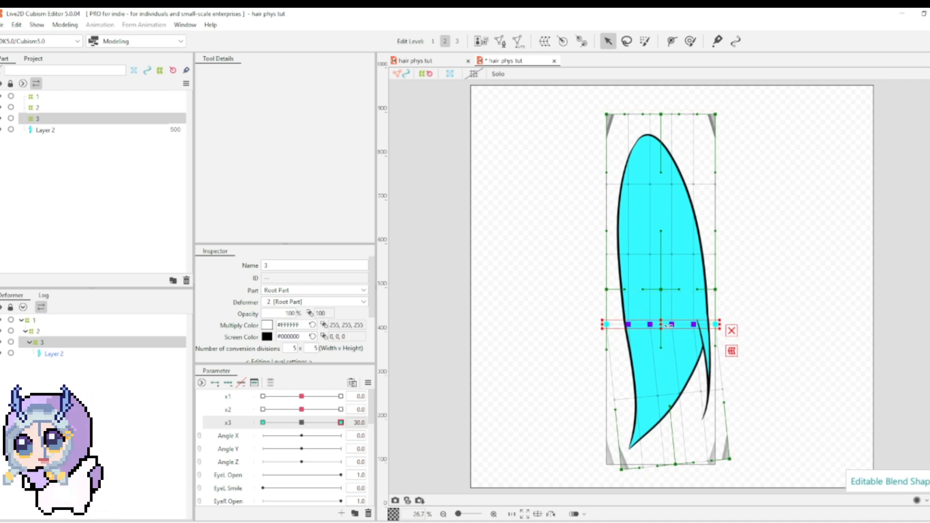
drag(664, 325, 667, 325)
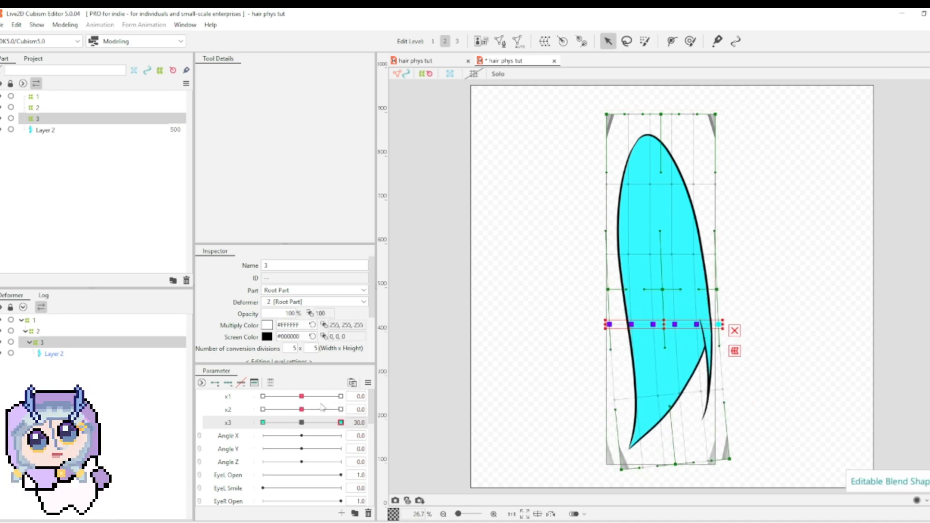
drag(570, 367, 769, 492)
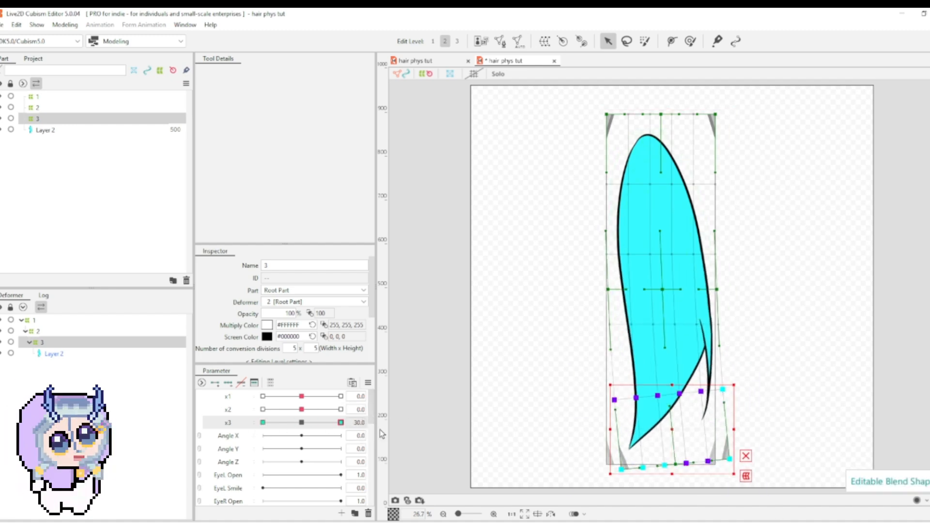
drag(740, 388, 736, 380)
drag(677, 432, 682, 433)
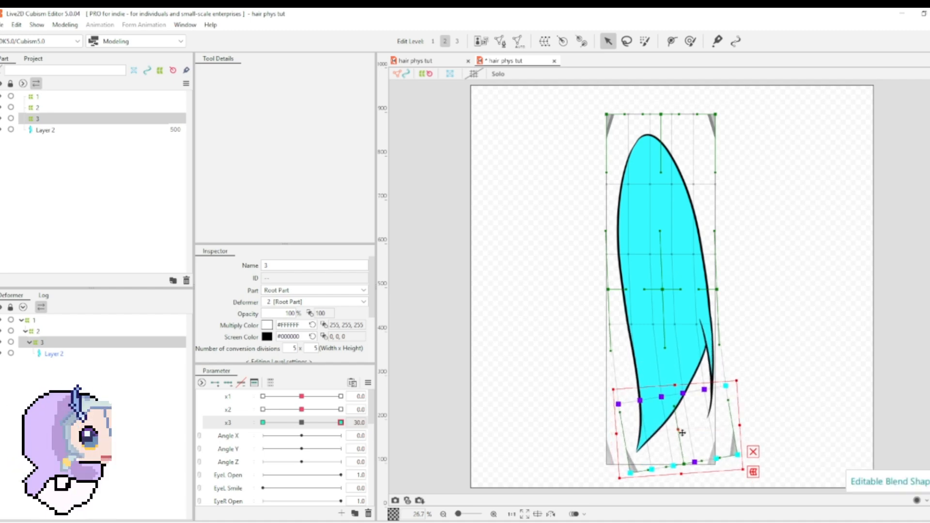
Step: Reflect deformer 3's x3 motion horizontally to the -30 key, and return x3 to 0
click(368, 382)
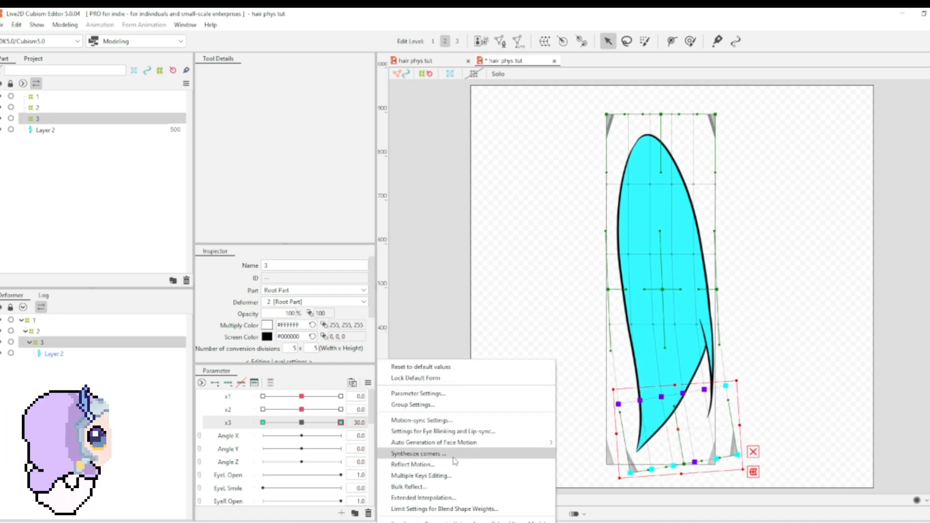
click(412, 464)
click(469, 371)
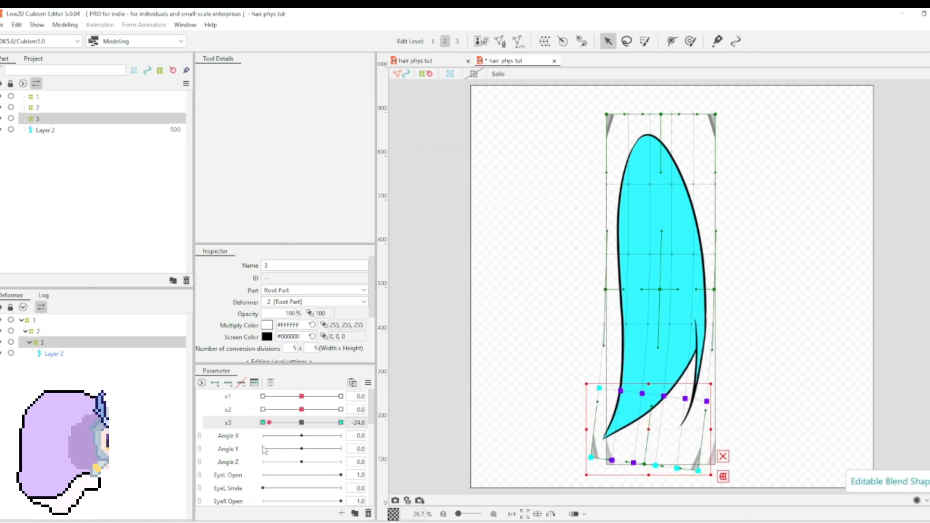
mouse_move(301, 423)
mouse_down()
mouse_move(314, 424)
mouse_move(303, 422)
mouse_up()
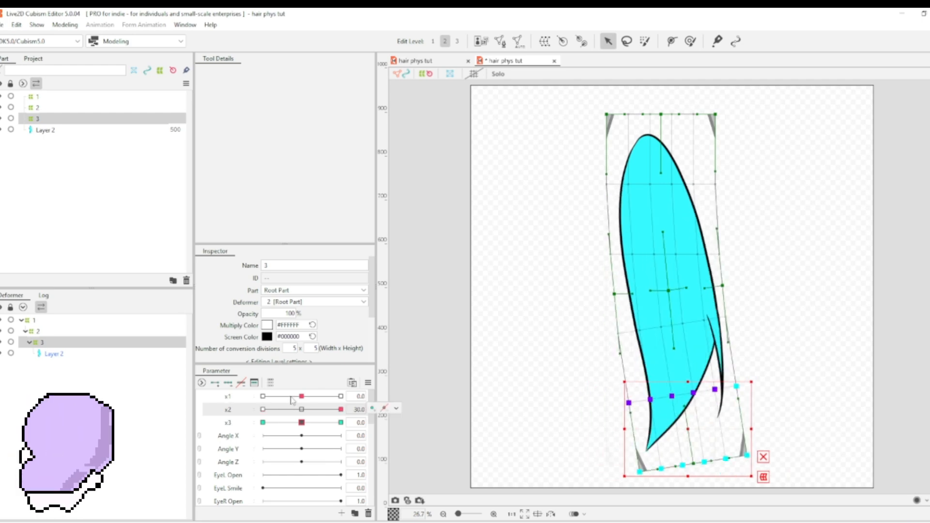
Step: Preview the hair swing on x2 and x1, returning both parameters to 0
click(302, 410)
drag(302, 397, 260, 400)
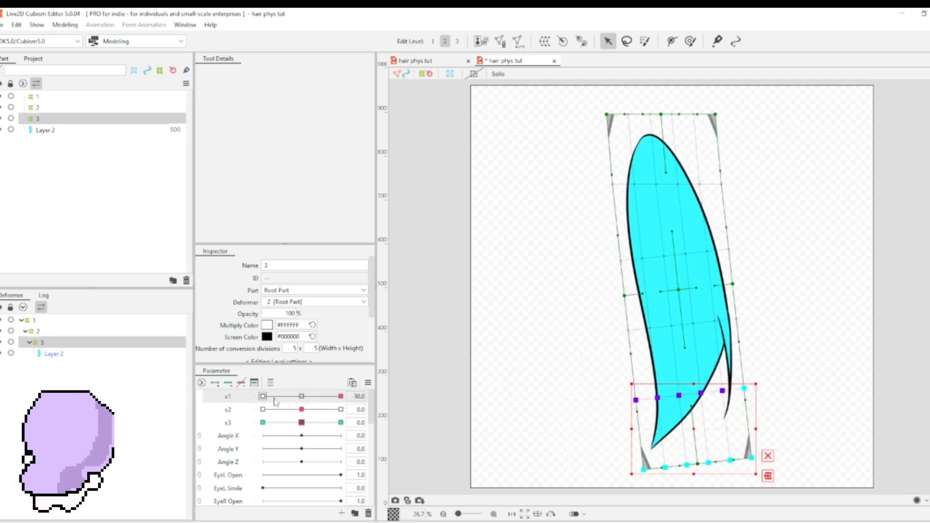
click(302, 397)
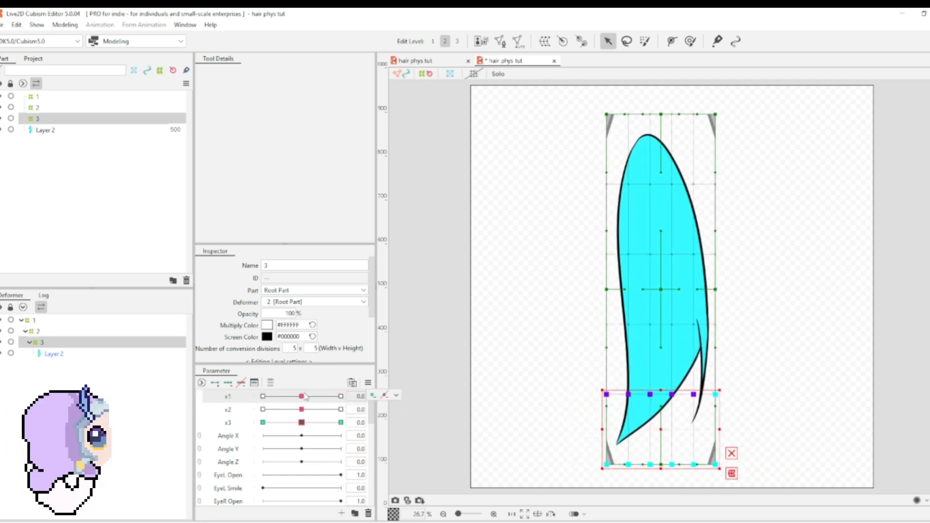
Step: Open the physics settings and add a physics group named x physics without any presets
click(65, 25)
click(85, 233)
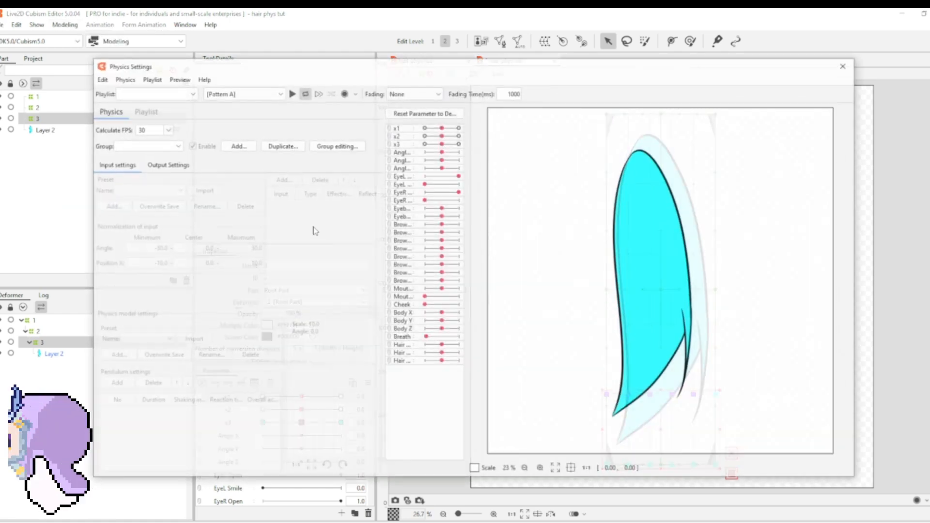
click(237, 145)
text(x physics)
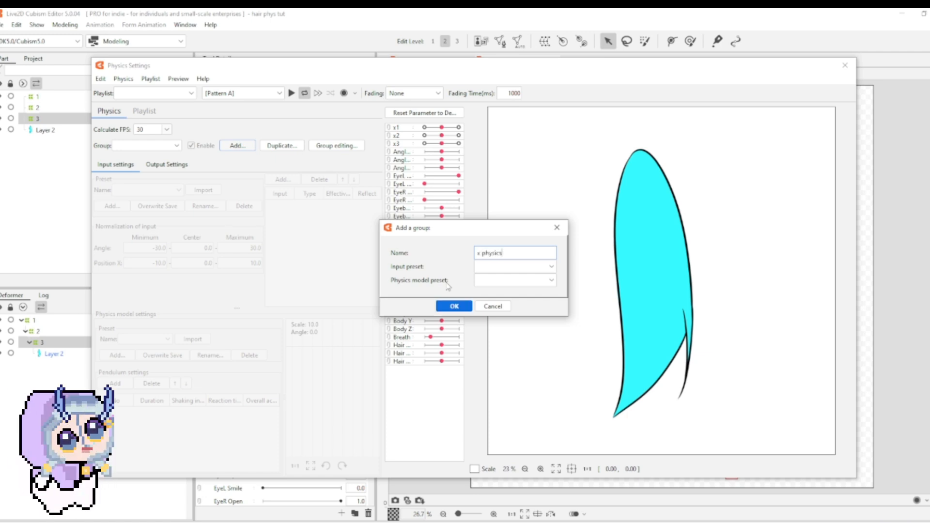
click(454, 307)
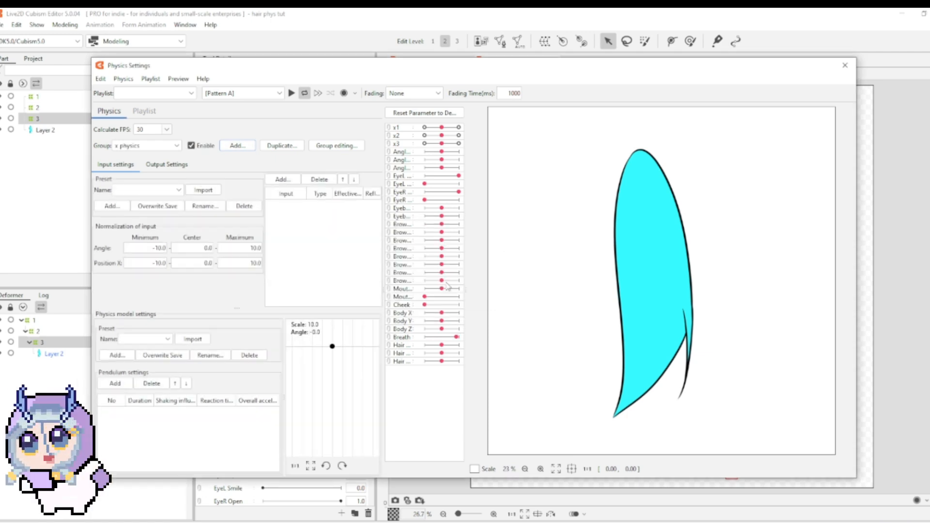
Step: Add three pendulums to the x physics group and use Angle X and Angle Z as its input parameters
click(115, 383)
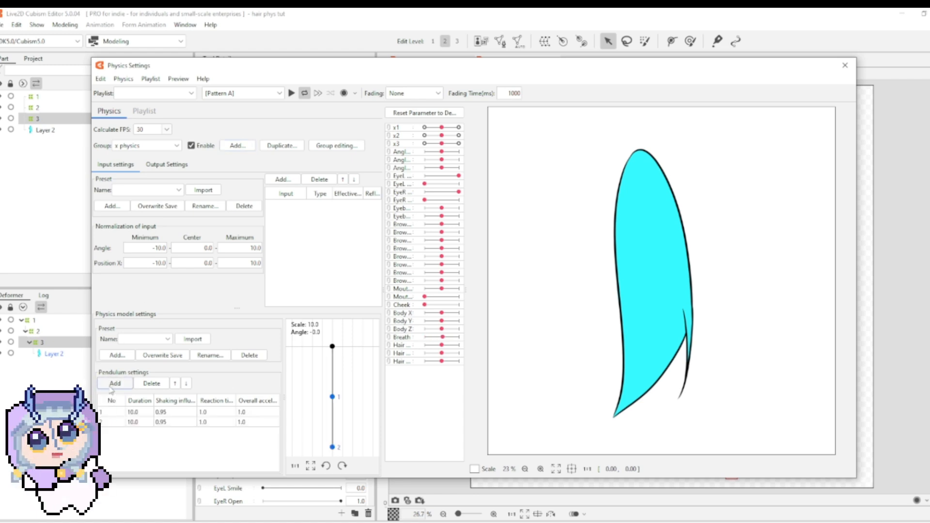
click(114, 384)
click(283, 179)
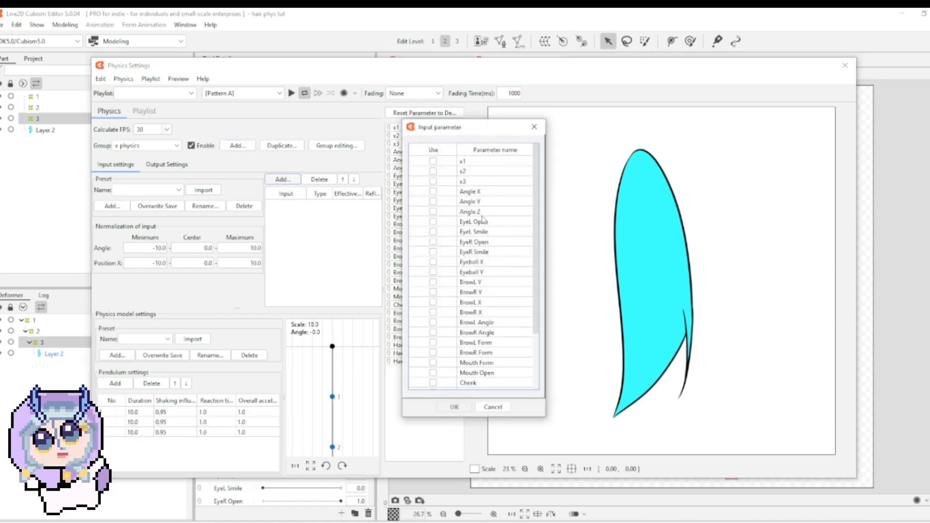
click(490, 194)
click(481, 211)
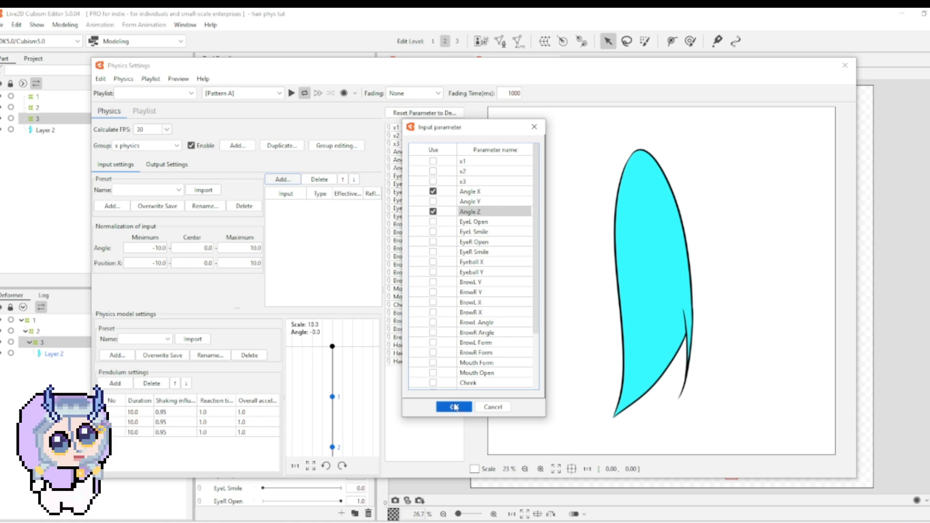
click(454, 408)
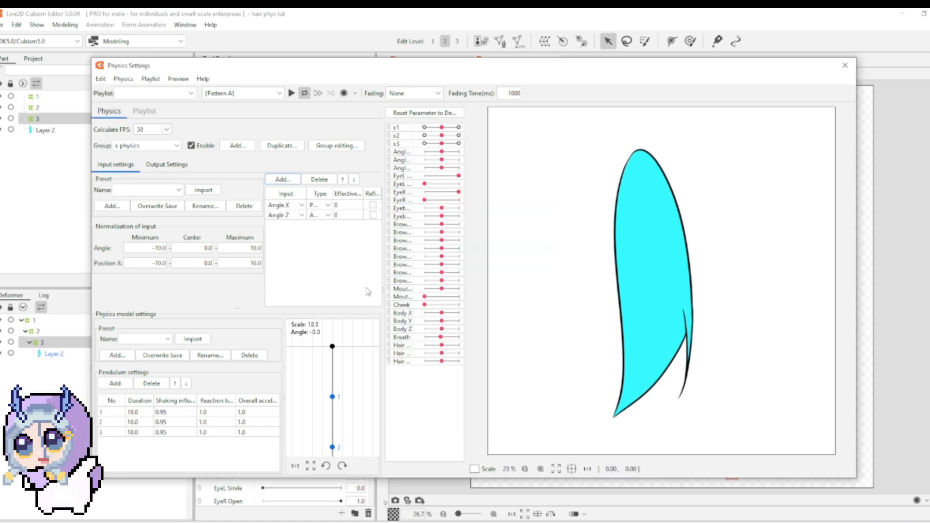
Step: Set the effectiveness of both the Angle X and Angle Z inputs to 100
click(347, 206)
click(344, 217)
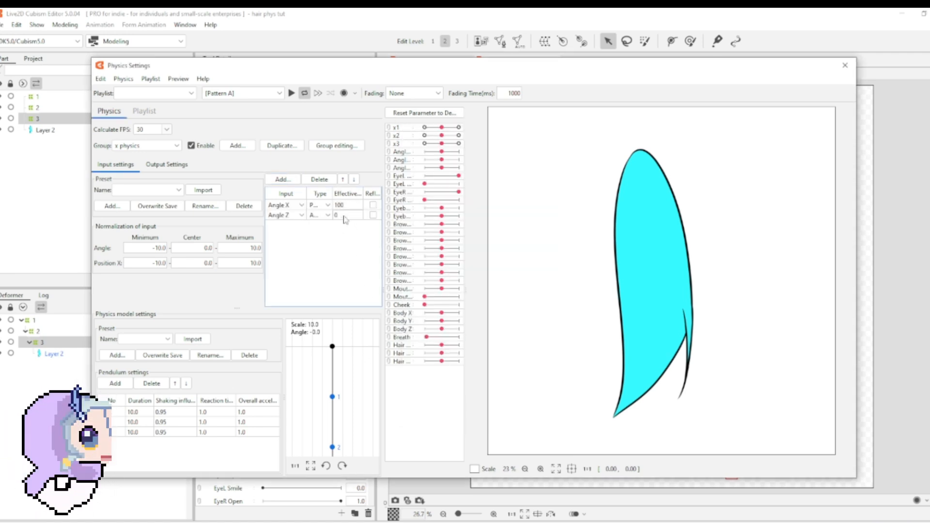
text(100)
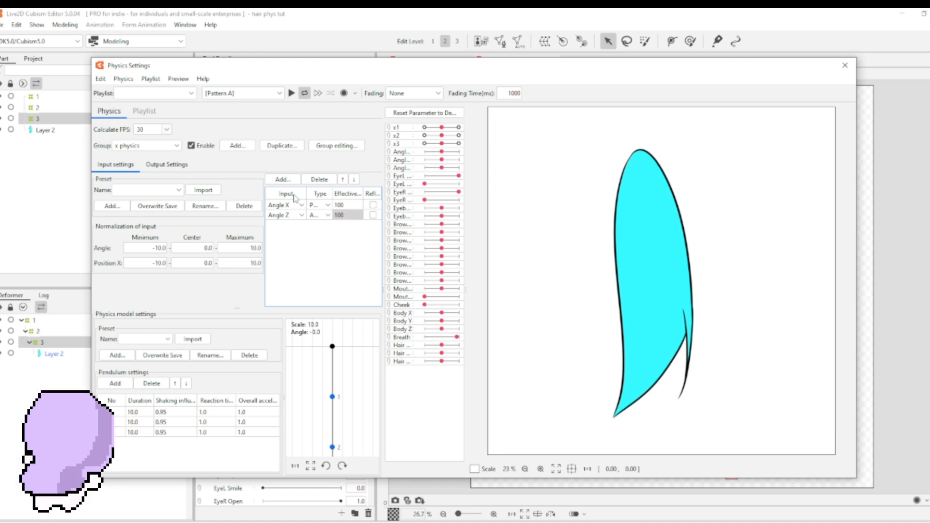
Step: Add x1, x2 and x3 as the output parameters of the x physics group
click(167, 164)
click(110, 179)
drag(464, 162, 467, 183)
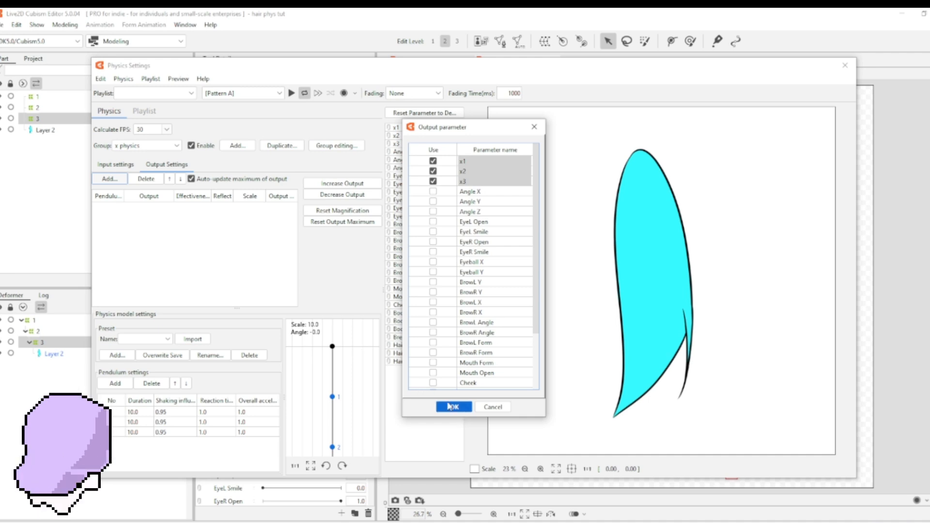
click(451, 408)
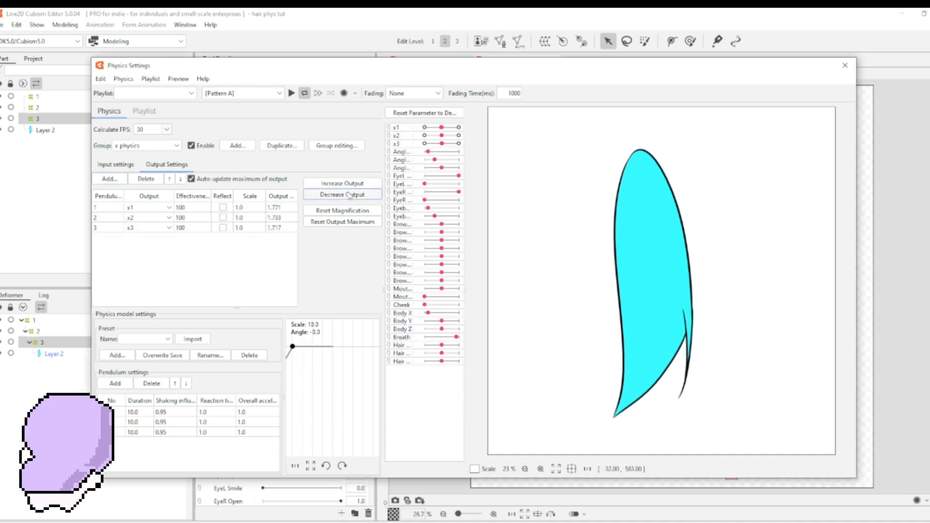
Step: Increase the physics output of x1, x2 and x3 and test the hair swing in the physics preview
click(361, 184)
click(509, 289)
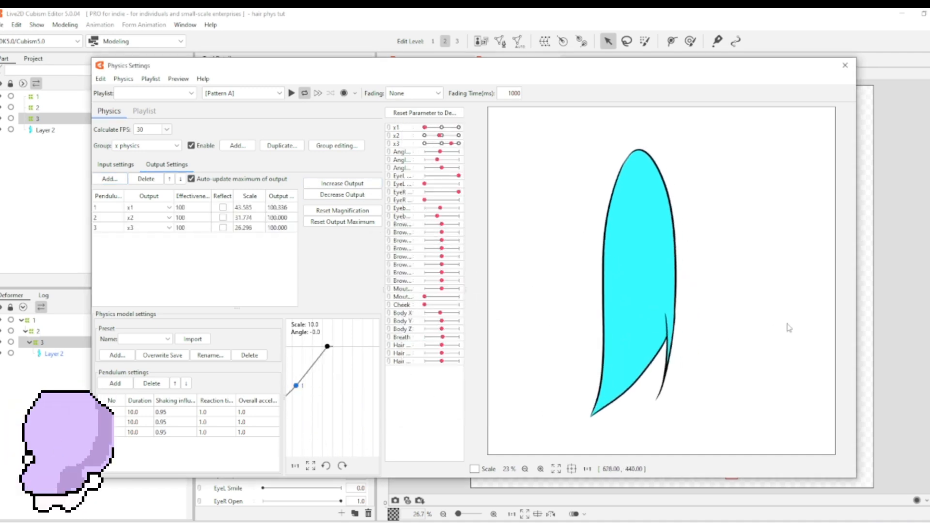
drag(811, 250, 417, 246)
click(373, 186)
click(507, 287)
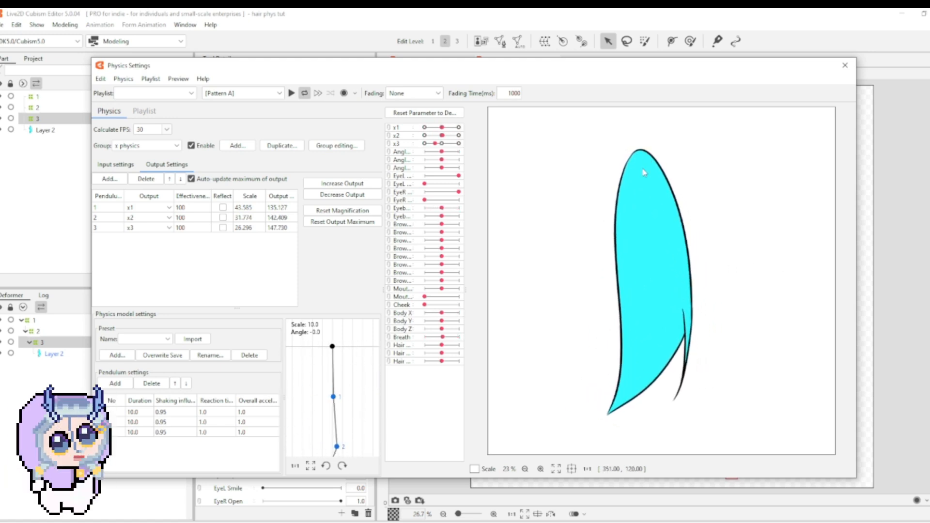
drag(603, 190, 826, 41)
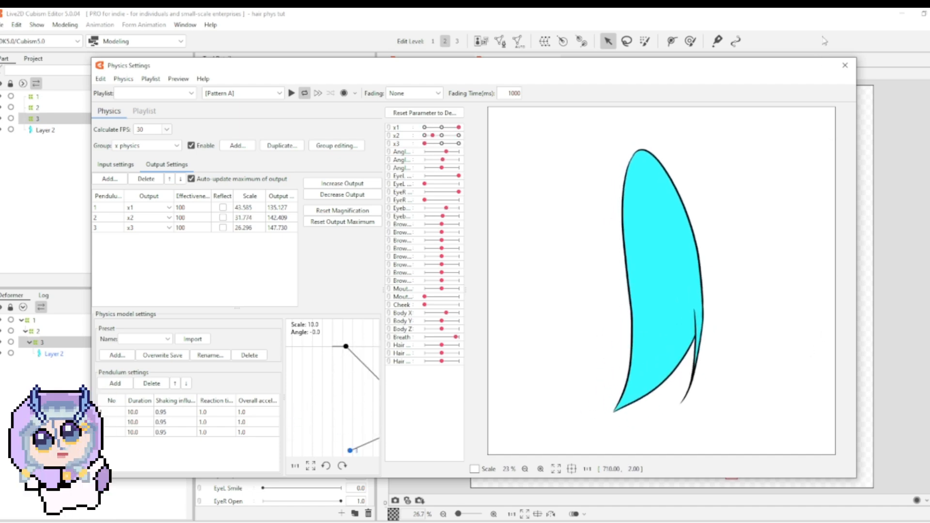
Step: Close the physics settings and select warp deformer 1
click(845, 65)
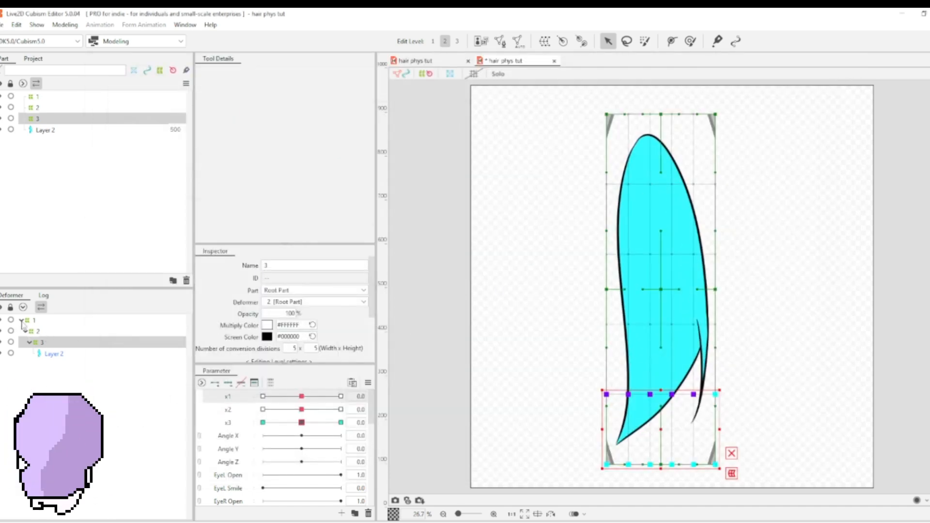
click(22, 320)
double_click(34, 322)
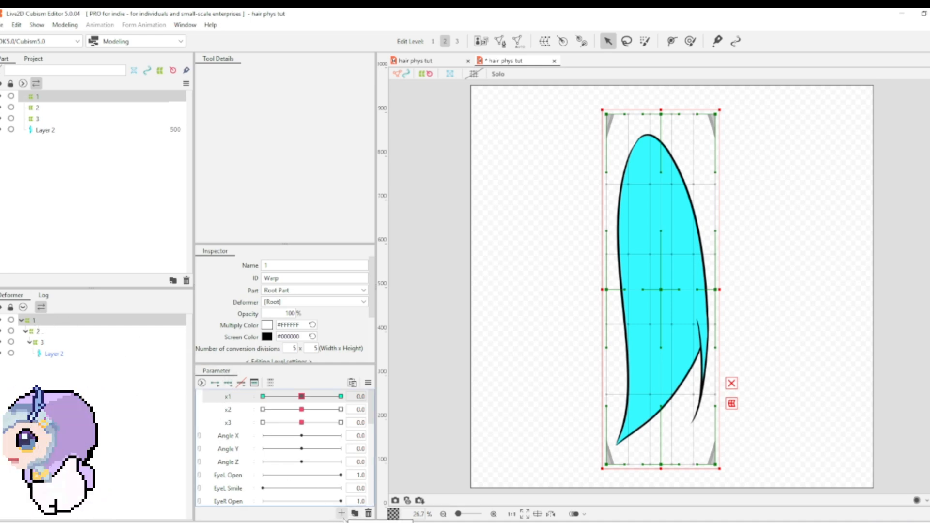
click(342, 514)
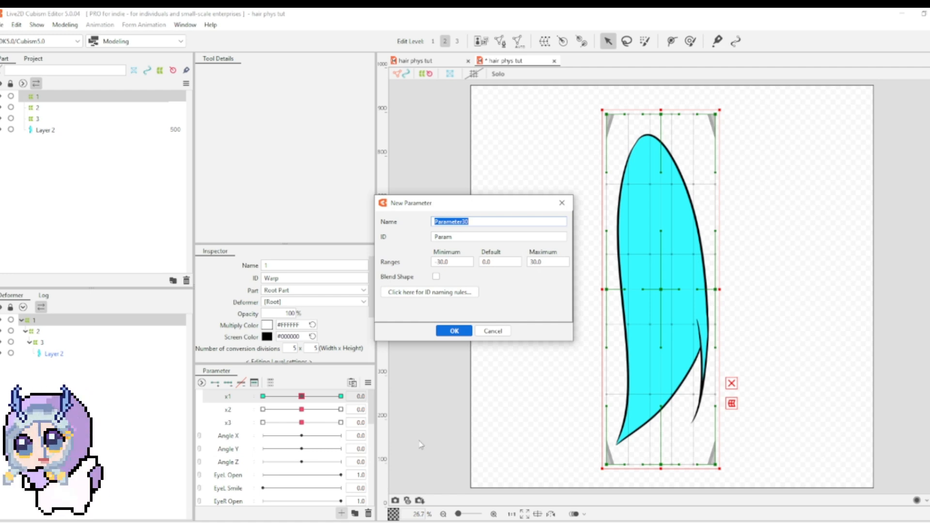
text(y1)
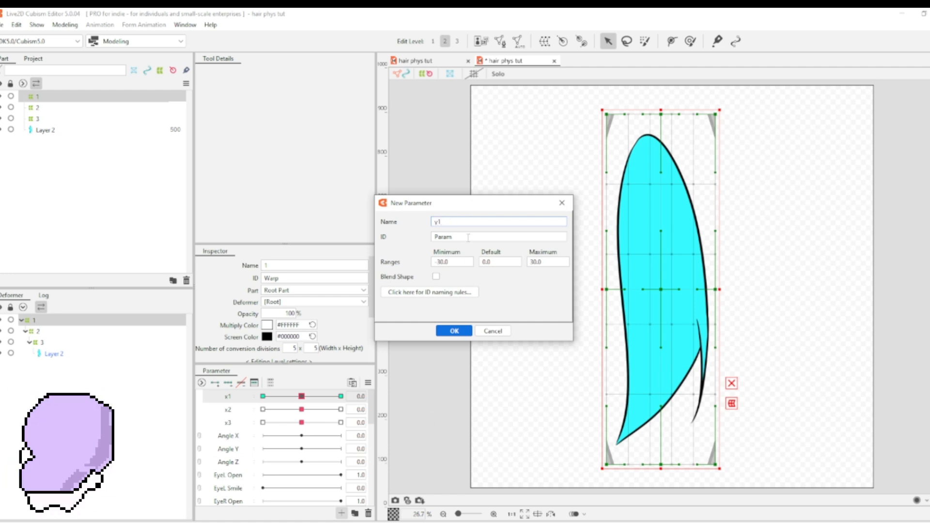
key(Tab)
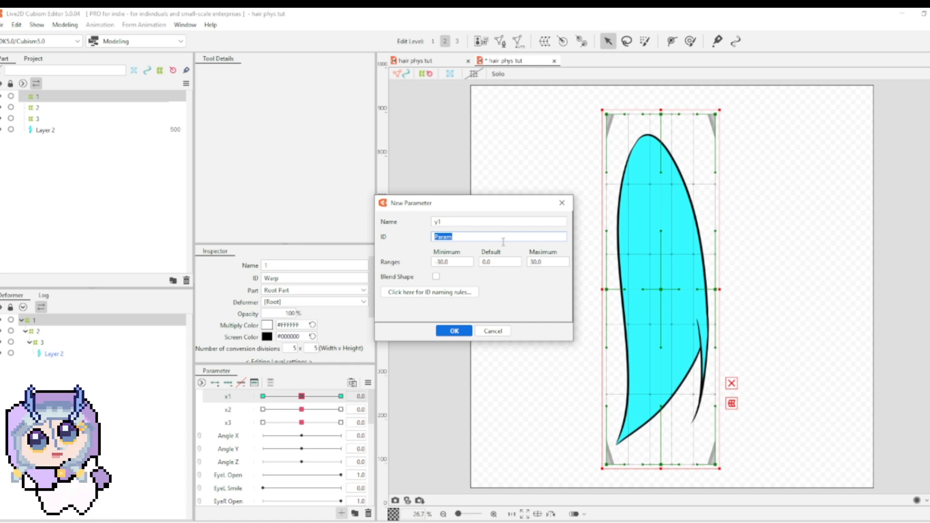
click(454, 331)
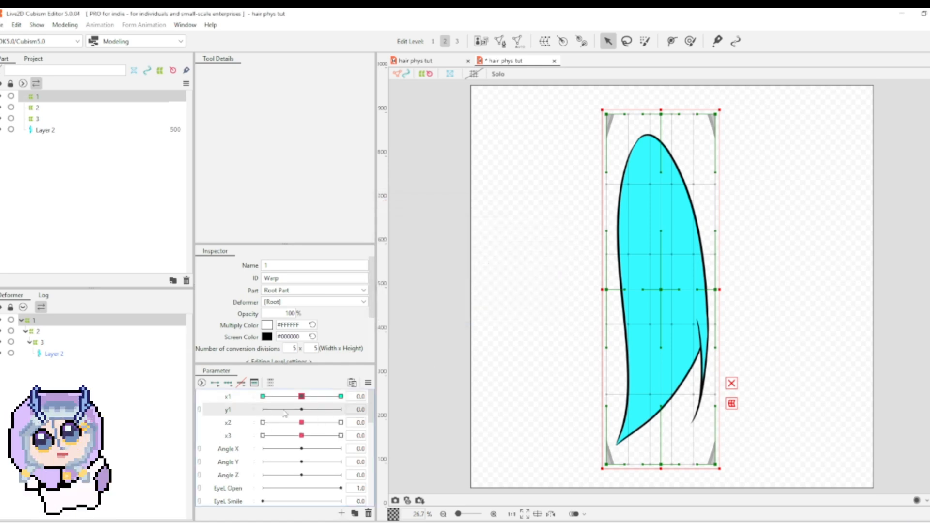
key(ctrl+z)
click(341, 514)
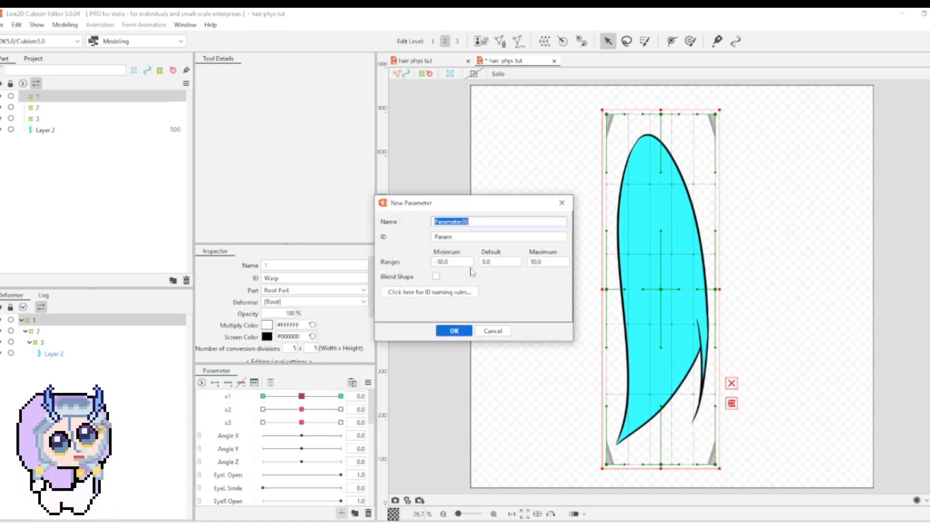
text(y1)
double_click(463, 236)
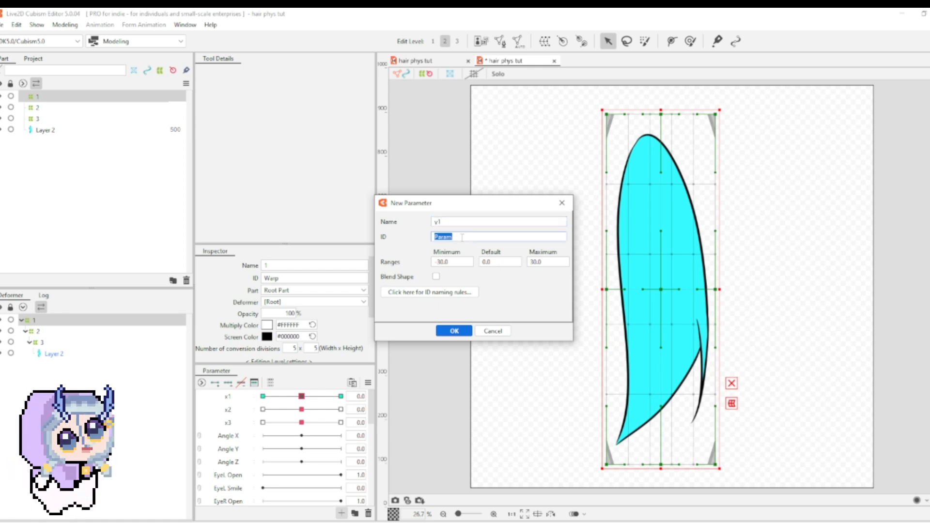
text(y1)
click(436, 276)
click(454, 334)
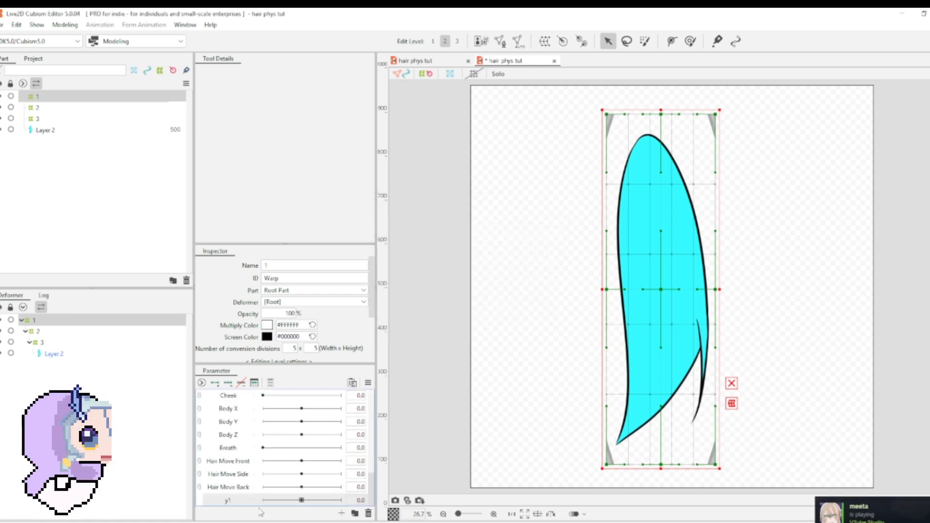
Step: Create a blend shape parameter named y1 with ID y1 directly below x1
scroll(257, 465, up, 10)
click(247, 397)
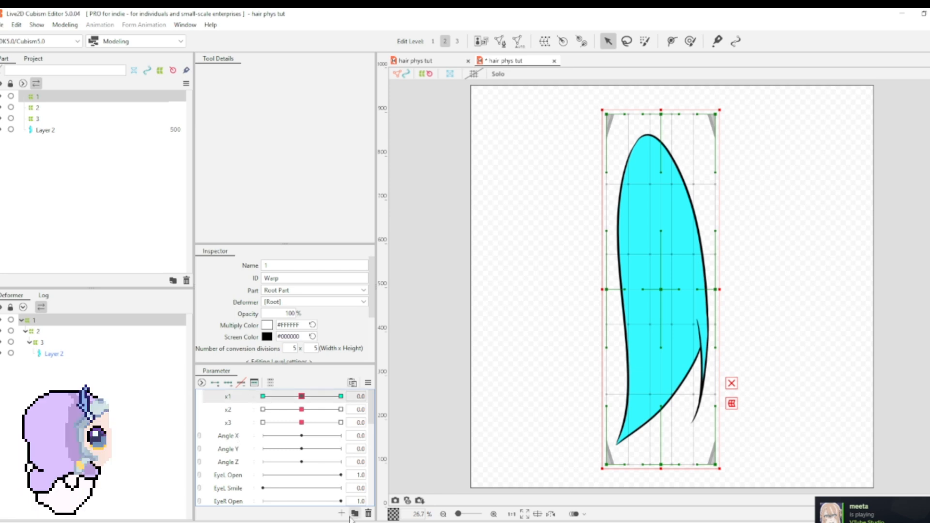
click(342, 514)
text(y1)
key(Tab)
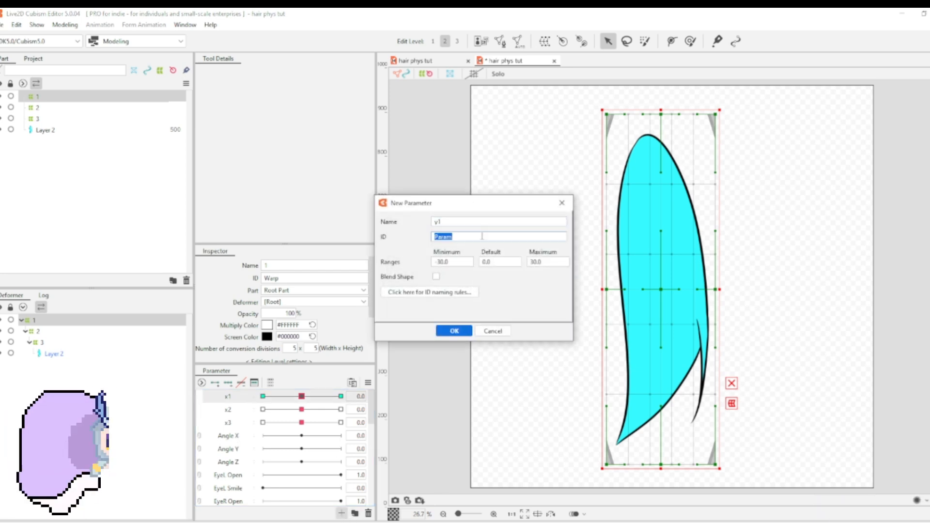
text(21)
key(BackSpace)
key(BackSpace)
text(y1)
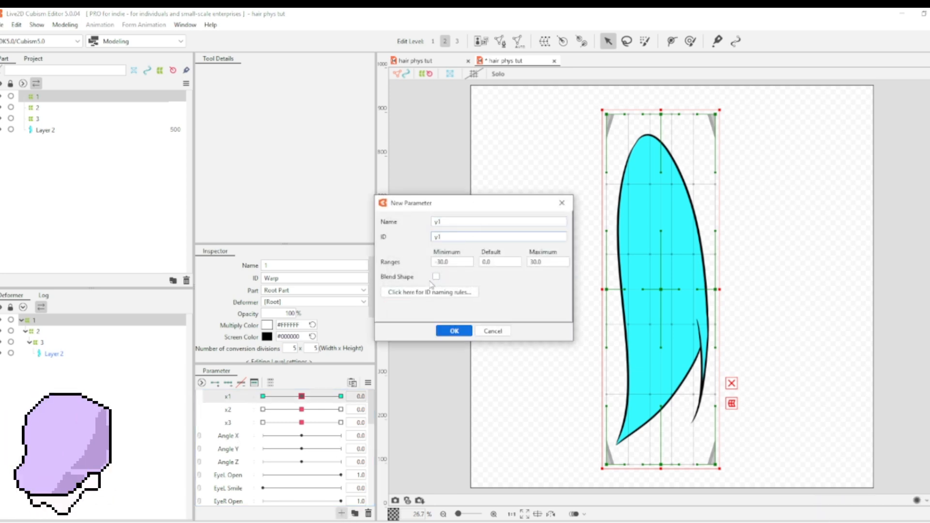
click(455, 331)
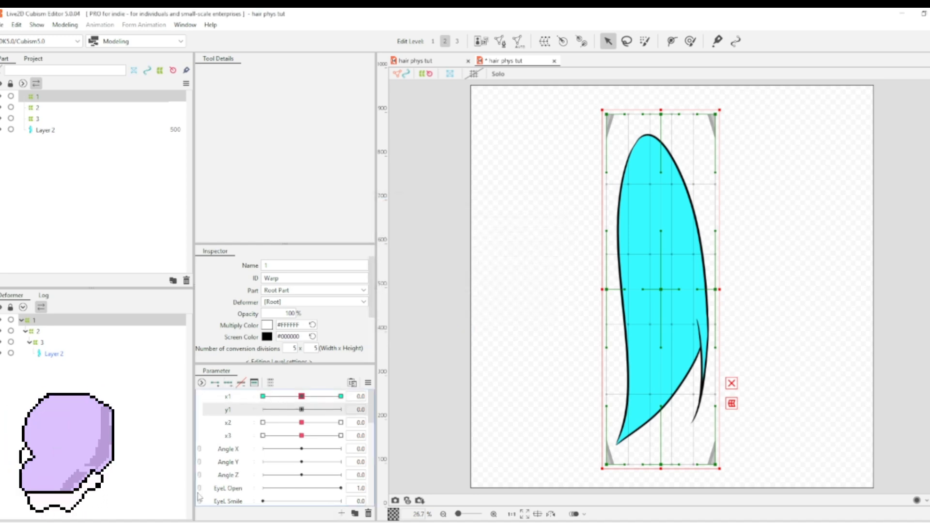
Step: Add three keys to y1 for deformer 1 and, at y1 30, raise its bottom edge and narrow its lower and middle sides
click(228, 383)
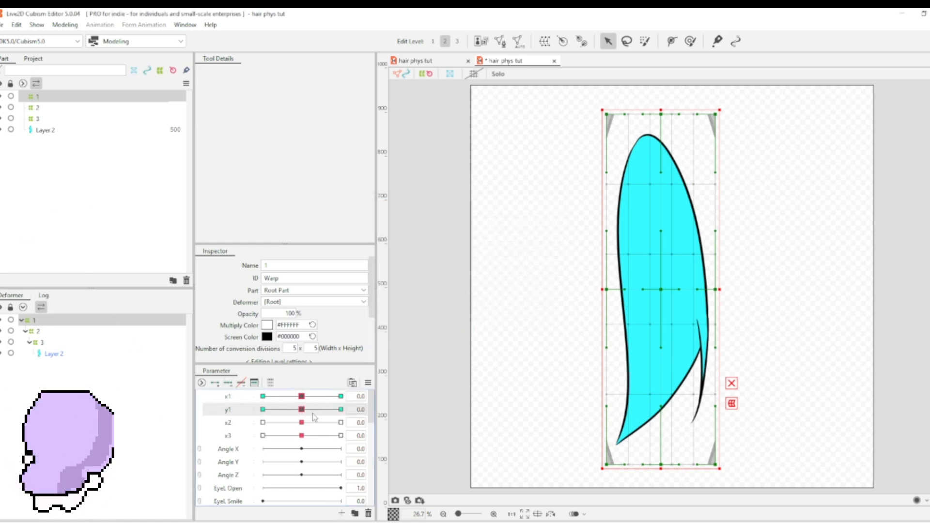
click(340, 409)
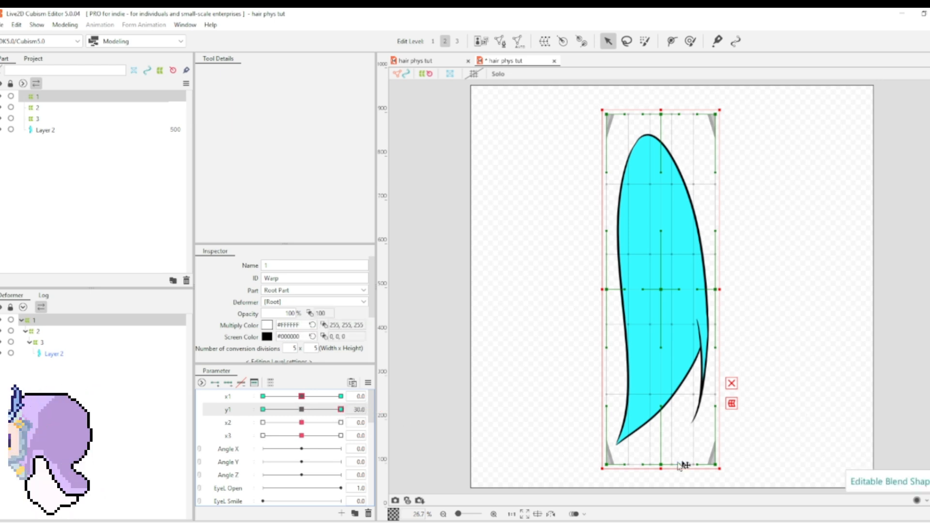
drag(662, 465, 661, 450)
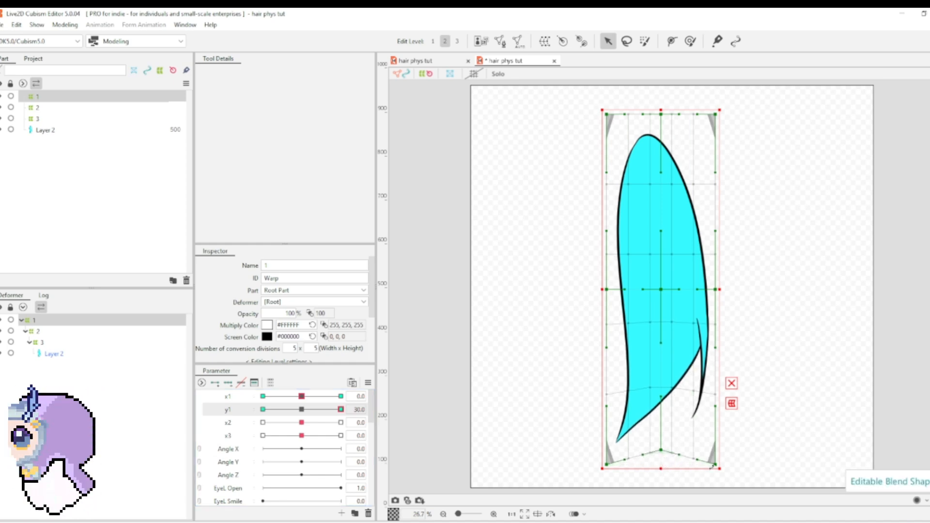
drag(716, 465, 707, 443)
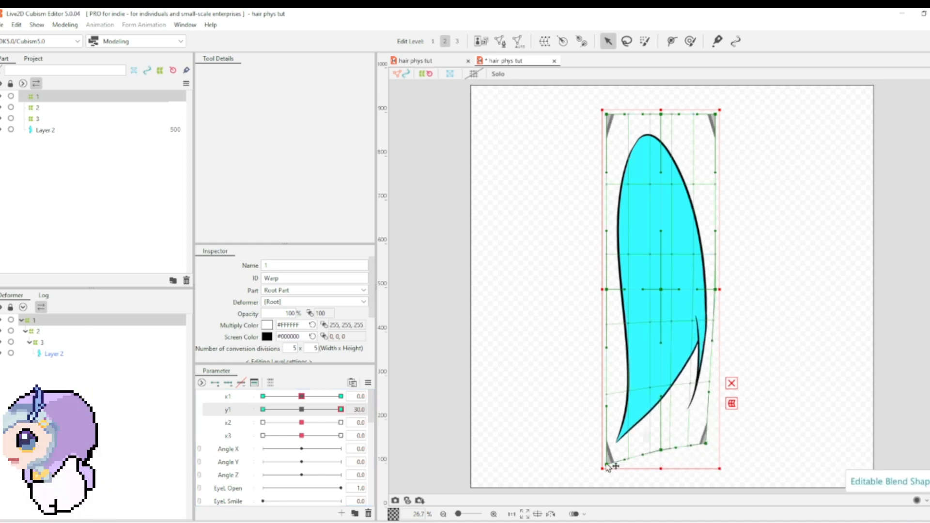
drag(608, 464, 618, 445)
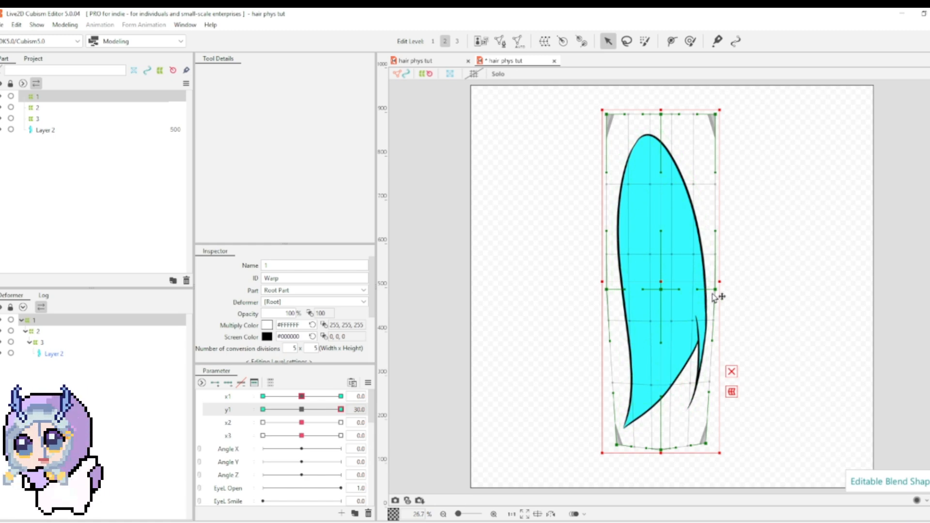
drag(717, 290, 708, 290)
drag(608, 291, 618, 294)
Step: At y1 -30, stretch deformer 1's bottom edge downward and widen its lower and middle sides, returning y1 to 0
drag(341, 409, 164, 413)
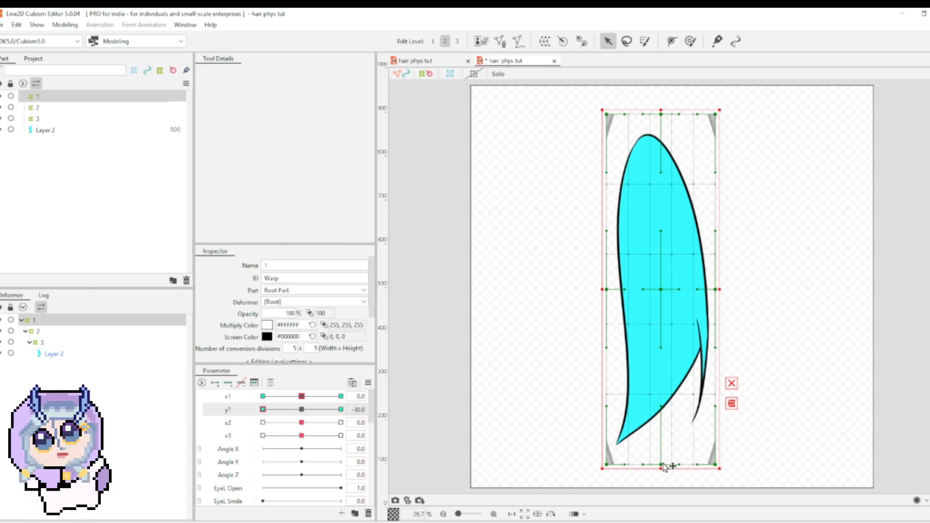
drag(666, 467, 664, 482)
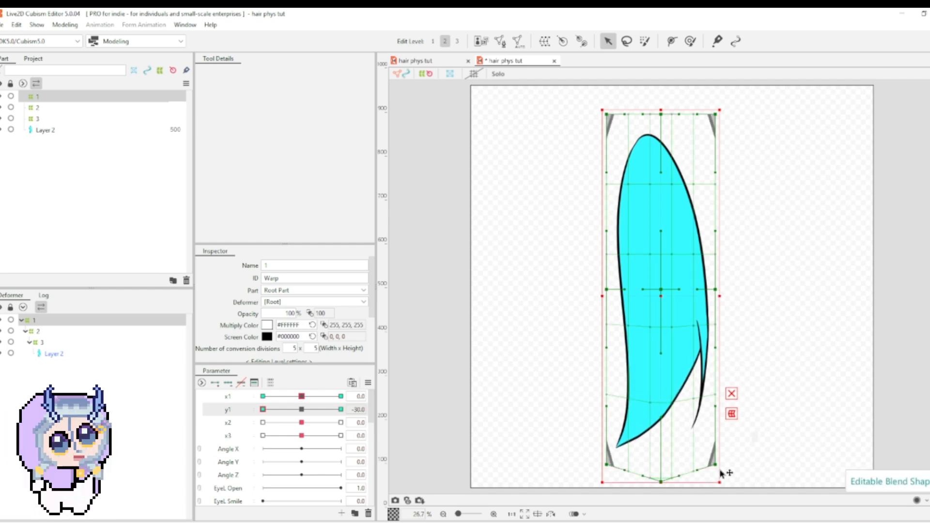
drag(721, 467, 731, 475)
drag(608, 466, 590, 478)
drag(716, 289, 729, 289)
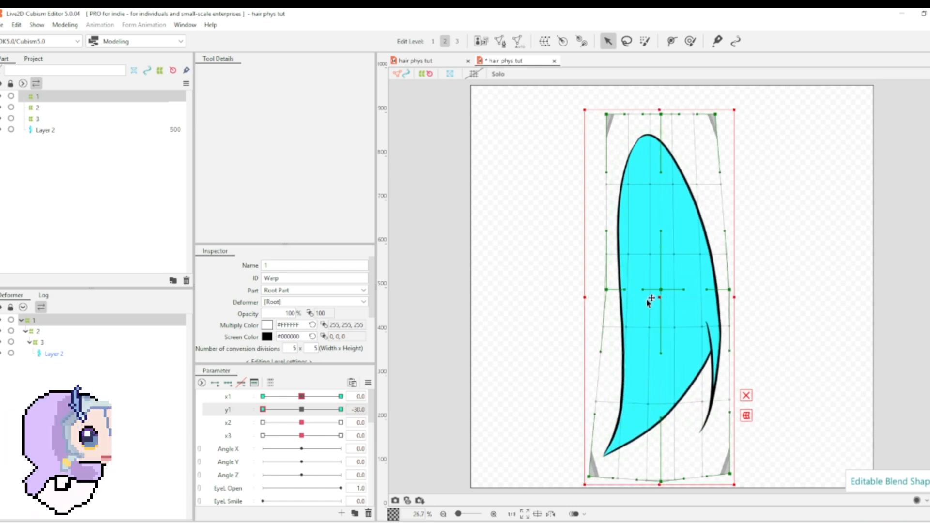
drag(608, 291, 593, 291)
mouse_move(302, 410)
mouse_down()
mouse_move(372, 427)
mouse_move(264, 410)
mouse_move(349, 417)
mouse_move(304, 409)
mouse_up()
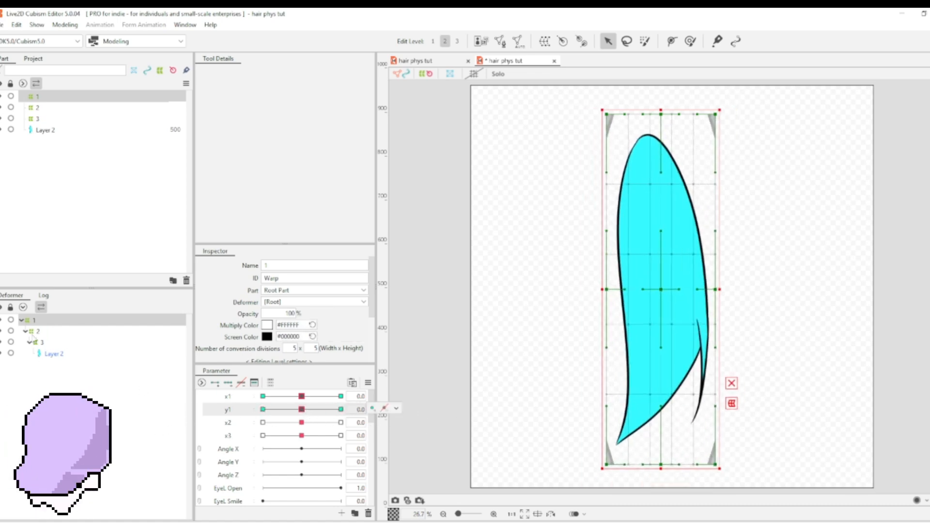
Step: Select warp deformer 2 and create a blend shape parameter named y2 with ID y2 directly below x2
click(33, 334)
click(224, 427)
click(342, 514)
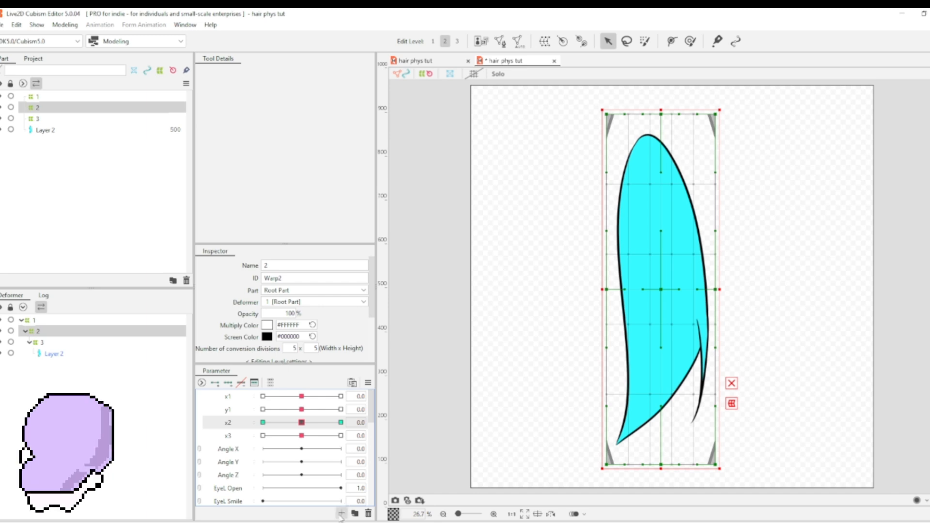
text(x2x)
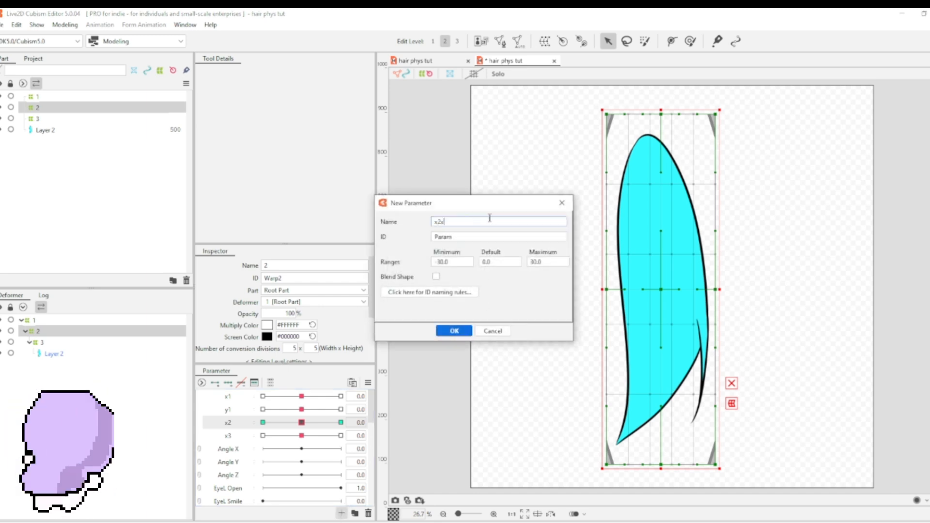
key(BackSpace)
key(BackSpace)
text(y2)
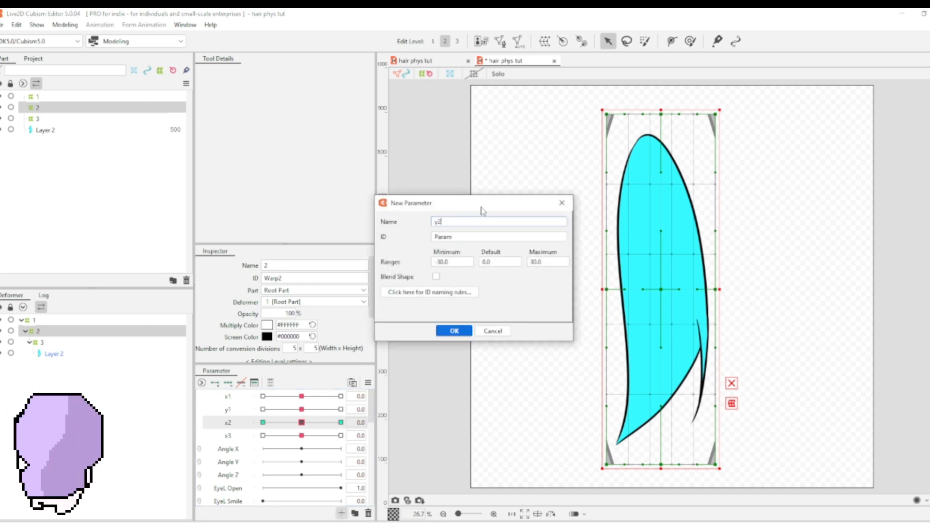
key(Tab)
text(y2)
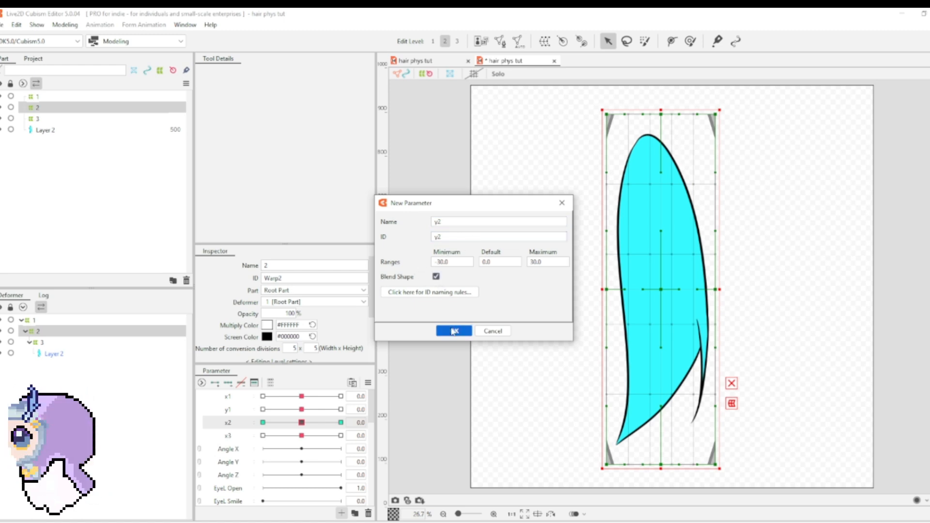
click(445, 331)
Step: Add three keys to y2 for deformer 2 and set y2 to 30
click(228, 384)
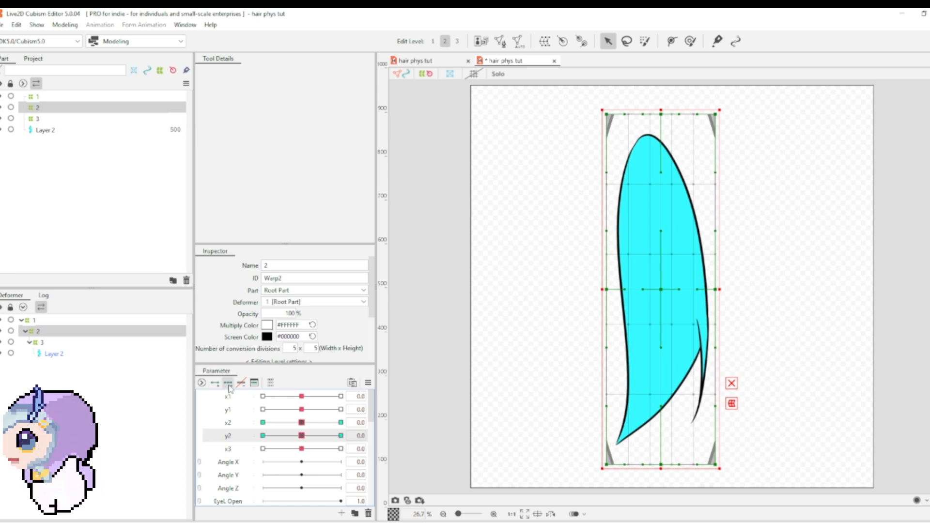
drag(302, 436, 372, 441)
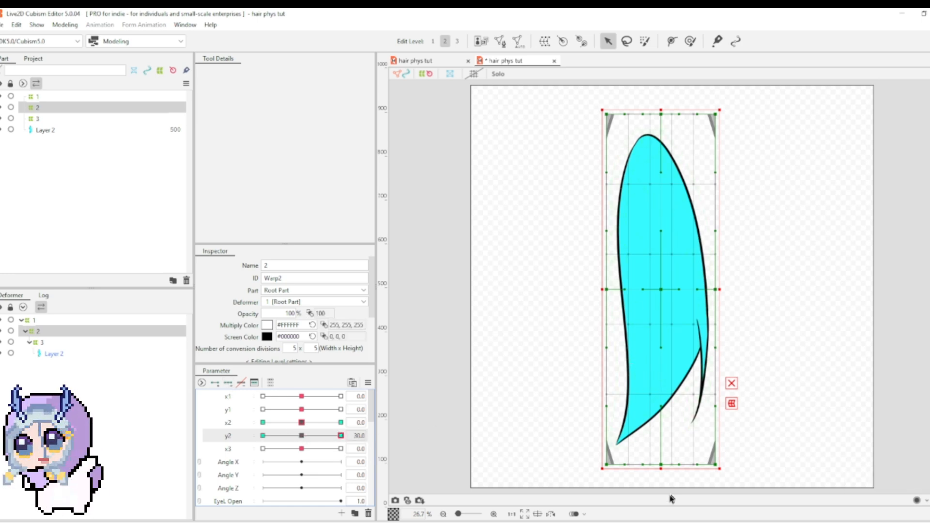
drag(303, 423, 318, 437)
click(301, 423)
click(301, 437)
click(341, 436)
click(397, 435)
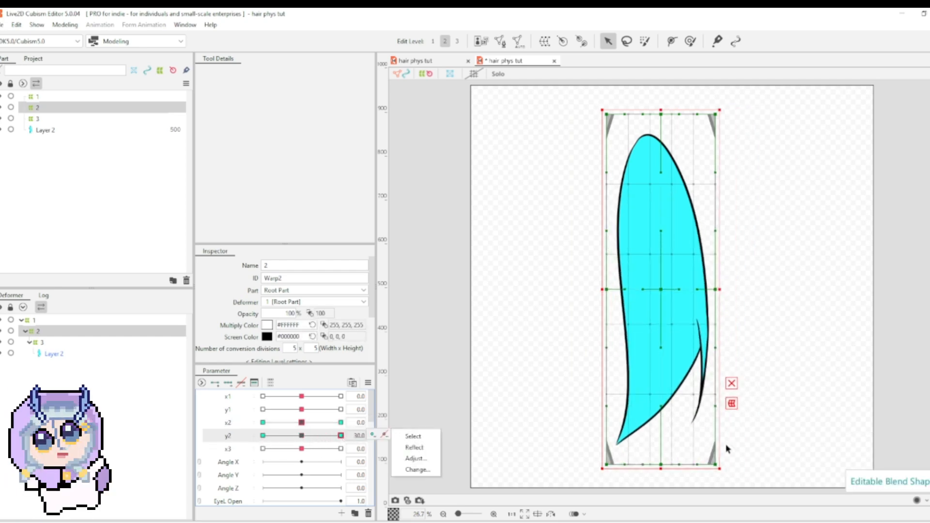
Step: At y2 30, raise deformer 2's bottom edge and narrow its lower and middle sides
drag(660, 466, 661, 455)
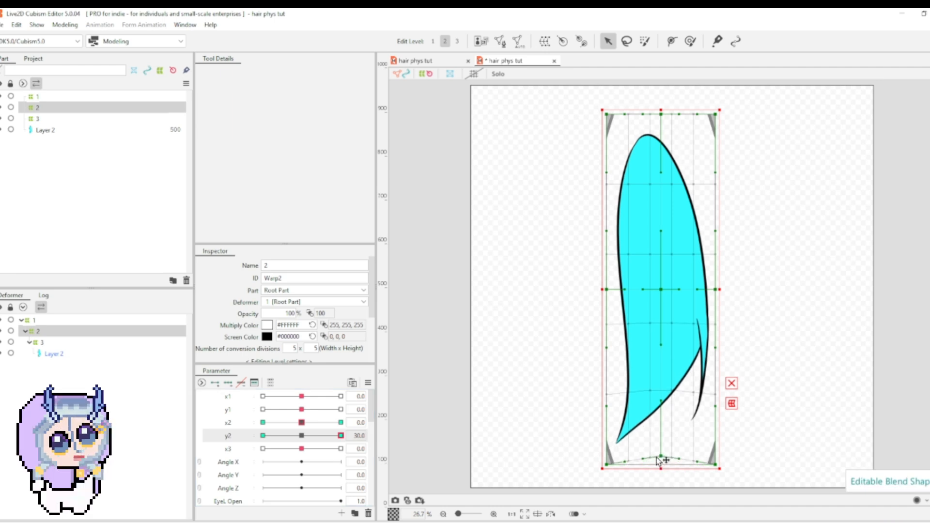
drag(716, 466, 704, 452)
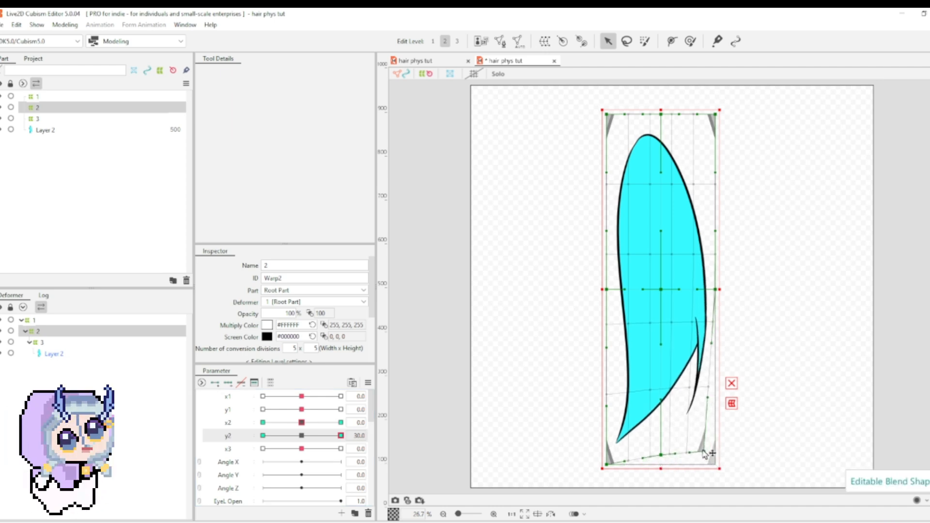
drag(608, 466, 615, 451)
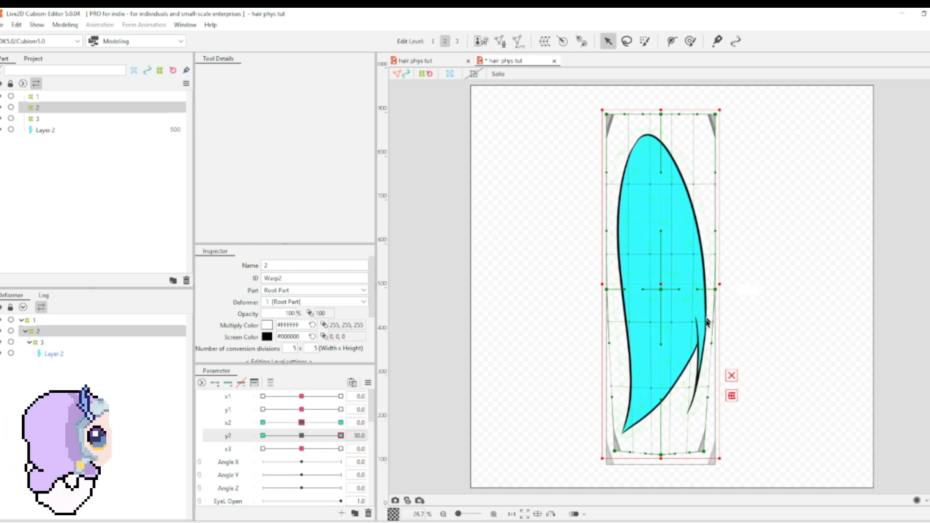
drag(712, 346, 703, 344)
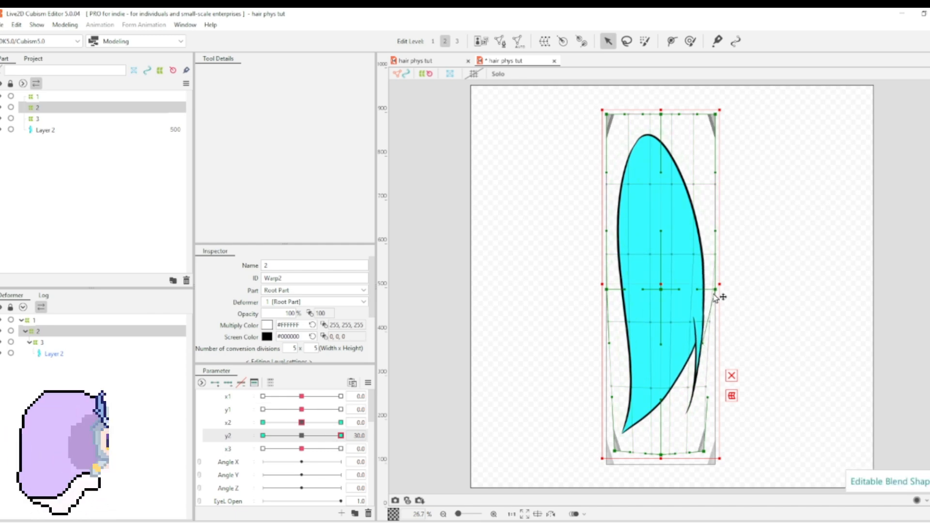
drag(714, 293, 698, 297)
key(ctrl+z)
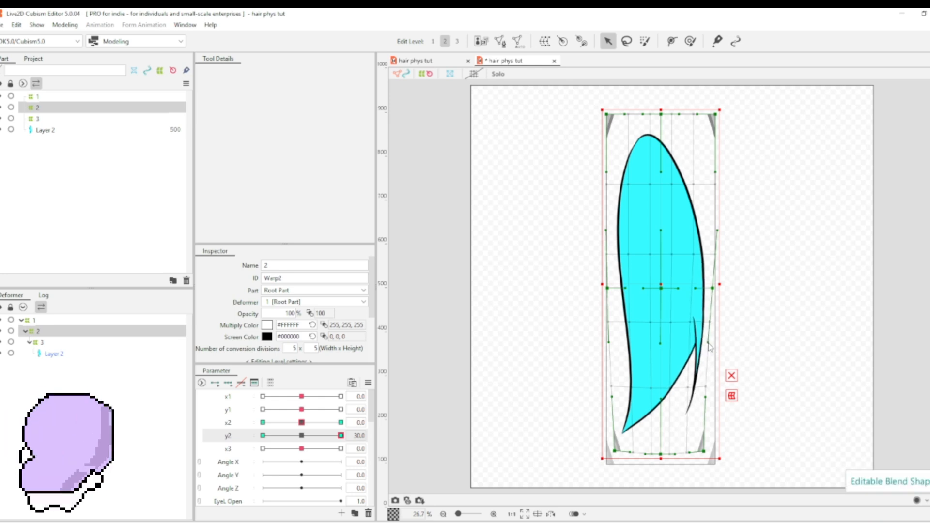
drag(709, 344, 706, 345)
drag(611, 343, 622, 342)
Step: At y2 -30, stretch deformer 2's bottom edge downward and spread its bottom corners outward, returning y2 to 0
click(263, 436)
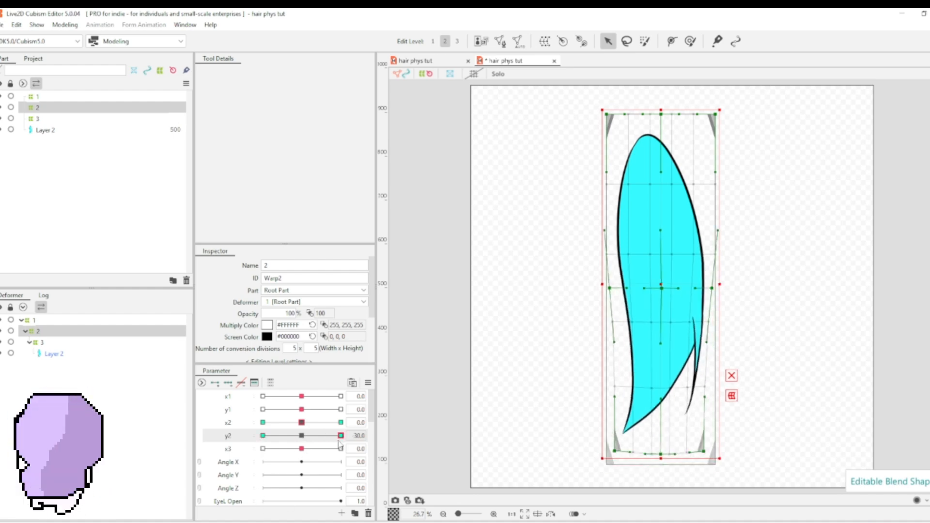
drag(661, 466, 658, 478)
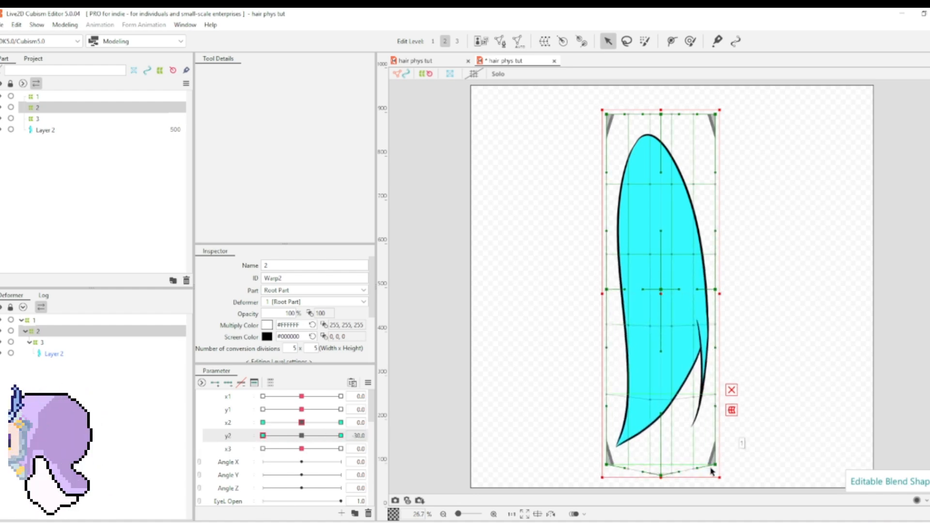
drag(714, 465, 722, 477)
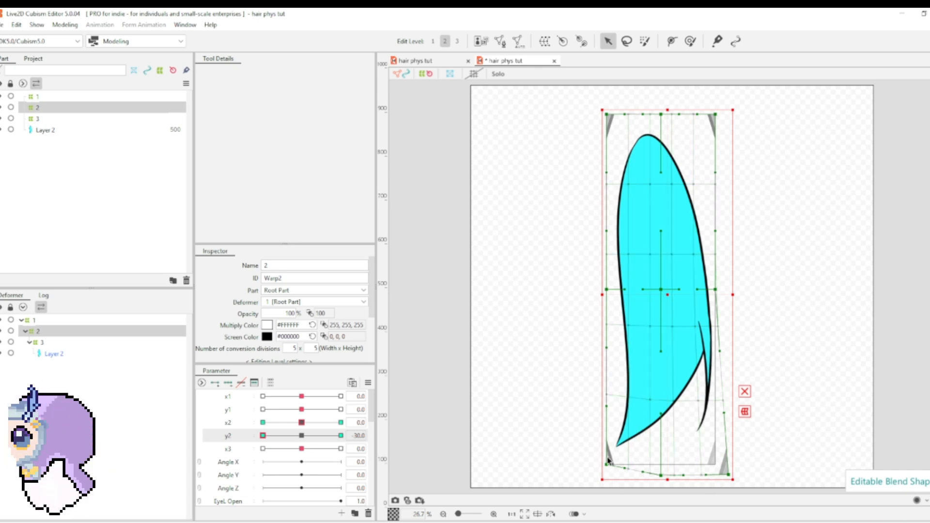
drag(608, 463, 600, 478)
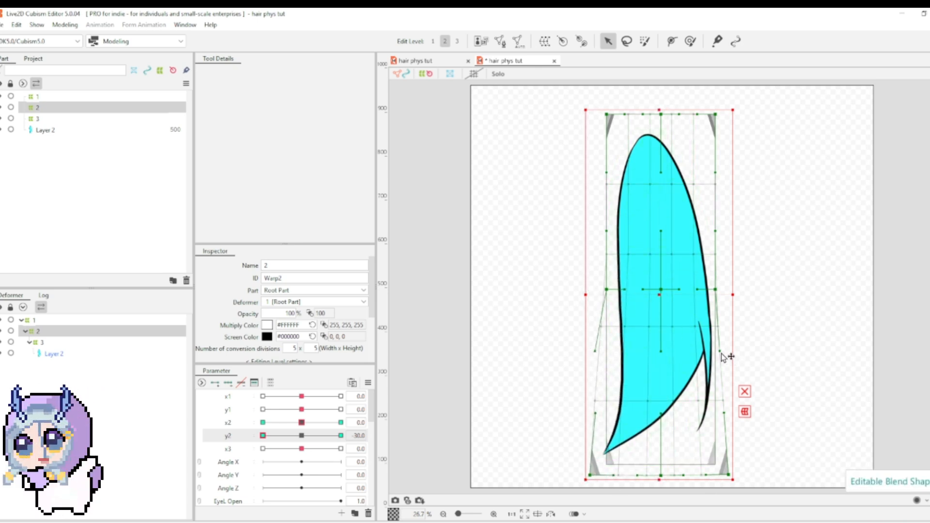
click(305, 436)
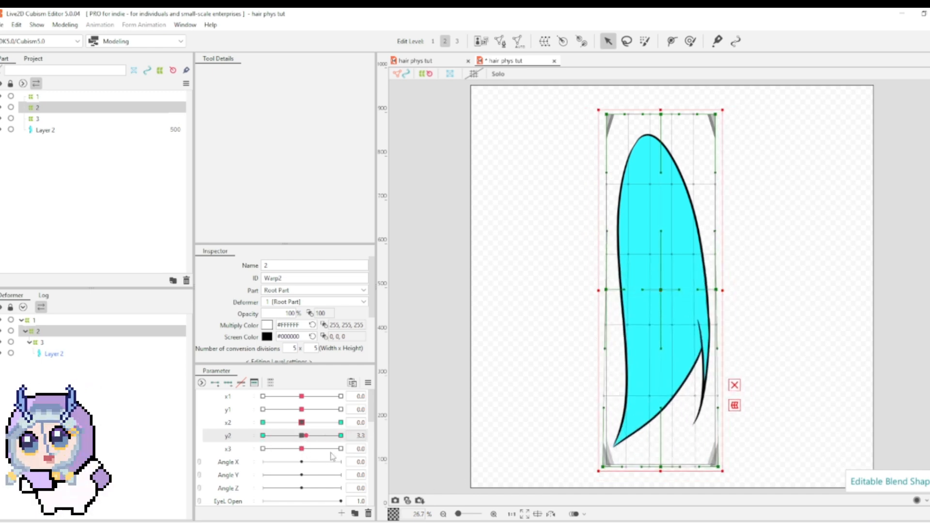
drag(331, 453, 357, 447)
drag(316, 426, 369, 434)
mouse_move(312, 434)
mouse_down()
mouse_move(389, 423)
mouse_move(281, 428)
mouse_move(361, 421)
mouse_move(293, 424)
mouse_move(378, 430)
mouse_move(310, 427)
mouse_up()
click(302, 436)
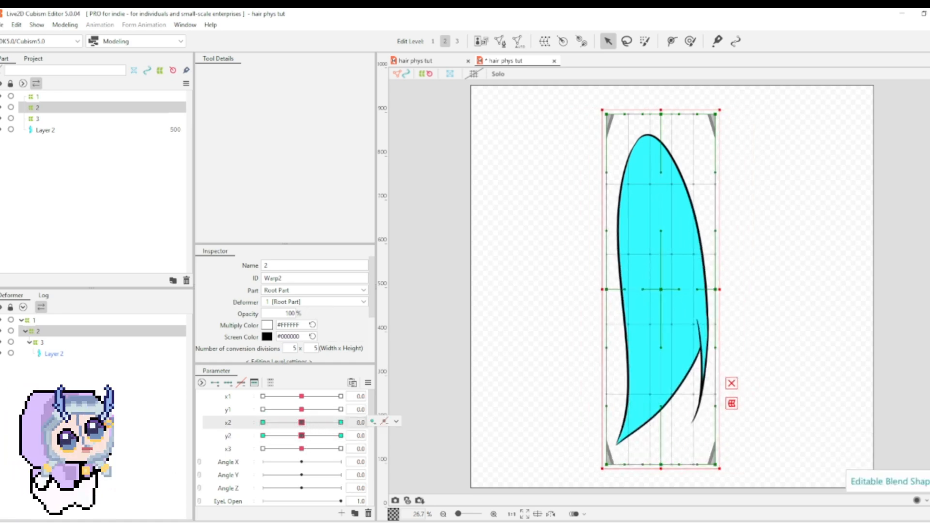
Step: Select warp deformer 3 and create a blend shape parameter named y3 with ID y3 directly below x3
click(41, 342)
click(236, 452)
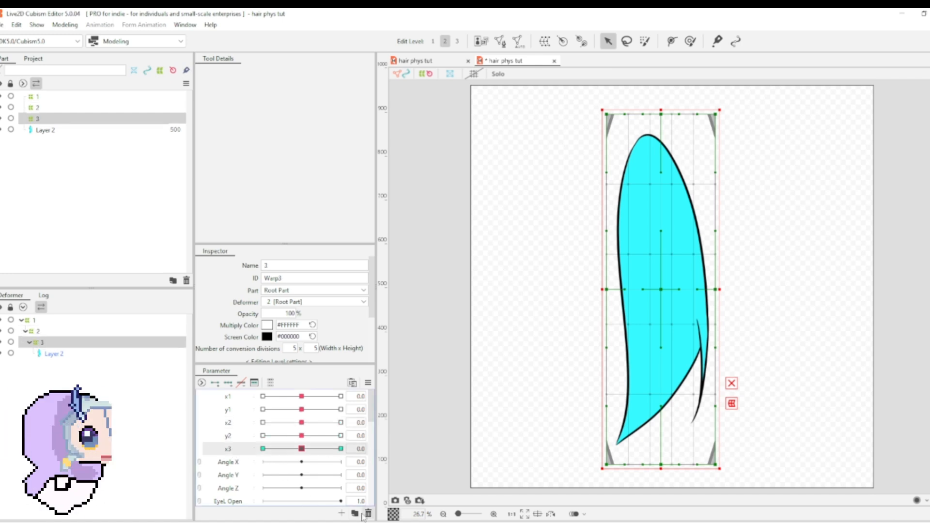
click(342, 513)
text(y)
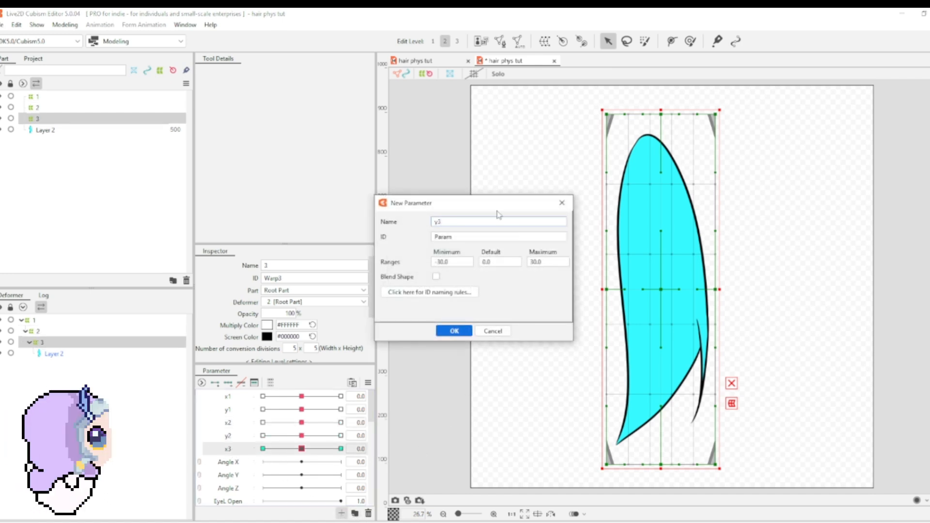
text(3)
click(467, 238)
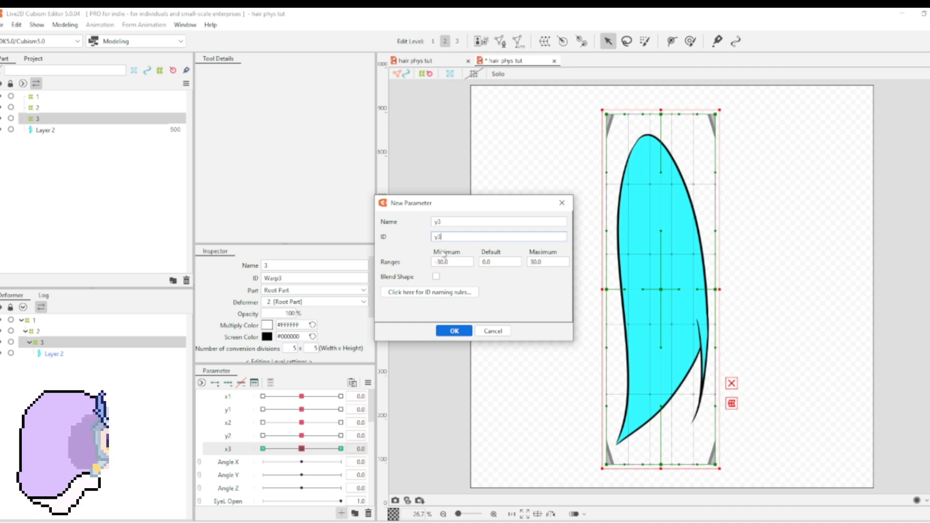
click(436, 277)
click(455, 331)
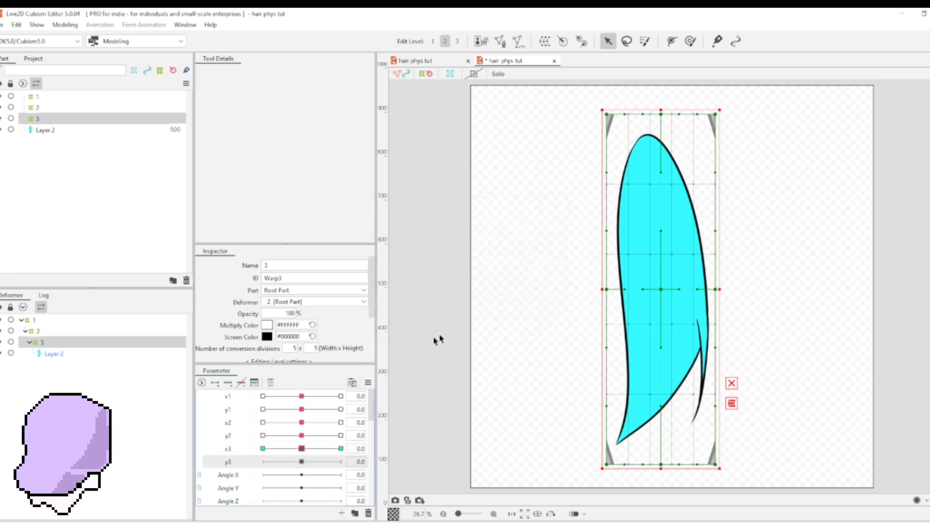
Step: Add three keys to y3 for deformer 3 and, at y3 30, raise its bottom edge and pull the bottom corners inward
click(227, 384)
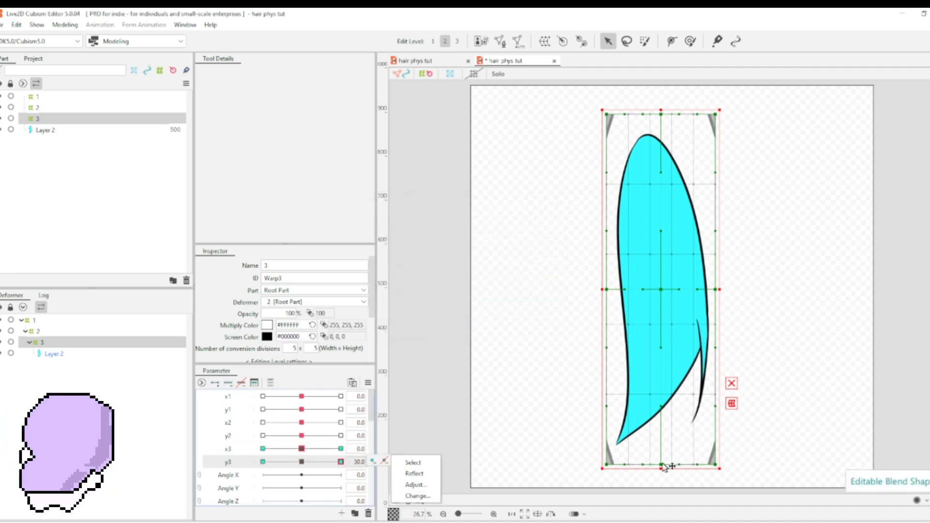
drag(665, 466, 703, 452)
drag(608, 464, 619, 451)
Step: At y3 -30, stretch deformer 3's bottom edge downward and spread its bottom corners outward, returning y3 to 0
drag(340, 463, 229, 478)
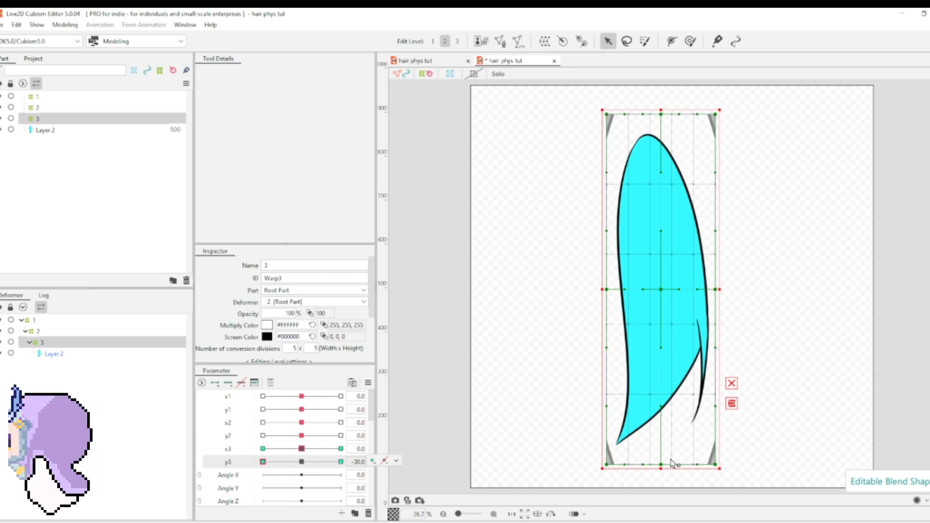
drag(661, 464, 661, 477)
drag(717, 466, 731, 477)
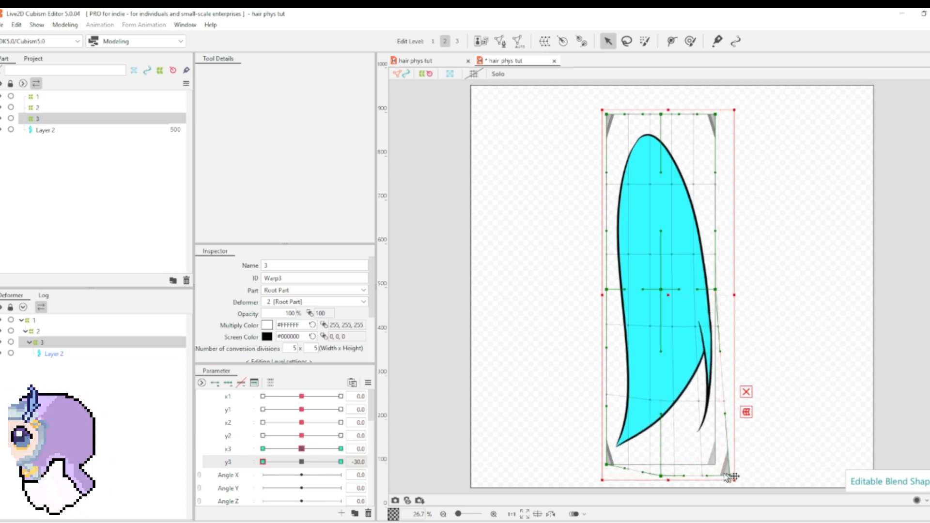
drag(608, 465, 595, 473)
drag(274, 468, 341, 467)
click(302, 462)
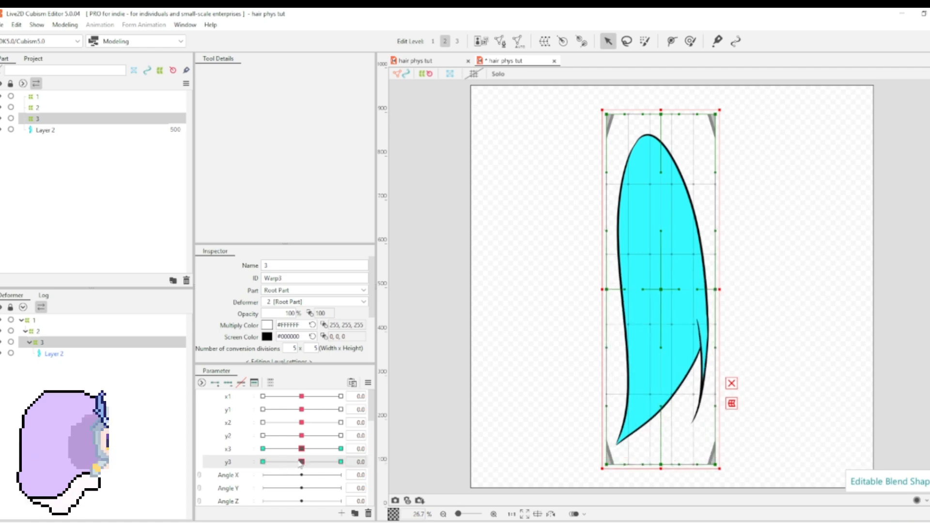
Step: Add a group named y physics in the physics settings and give it three pendulums
click(68, 25)
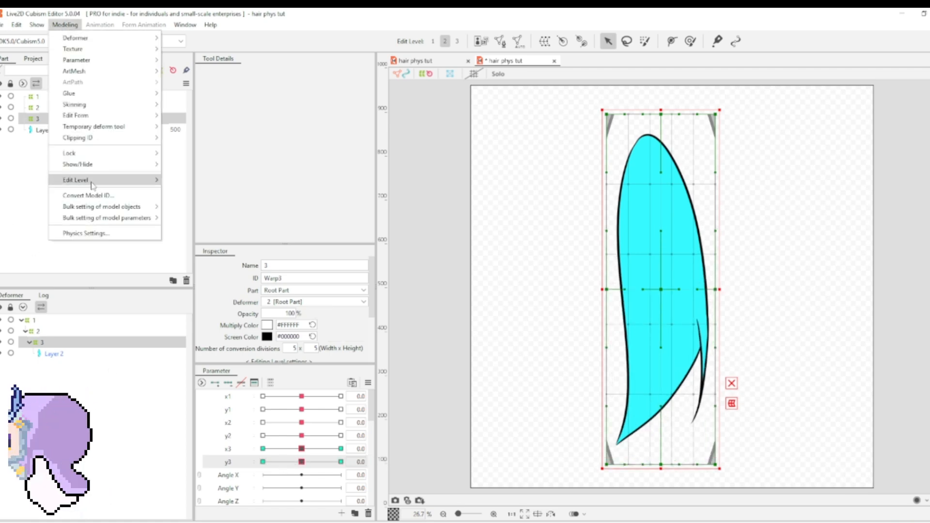
click(105, 234)
click(237, 146)
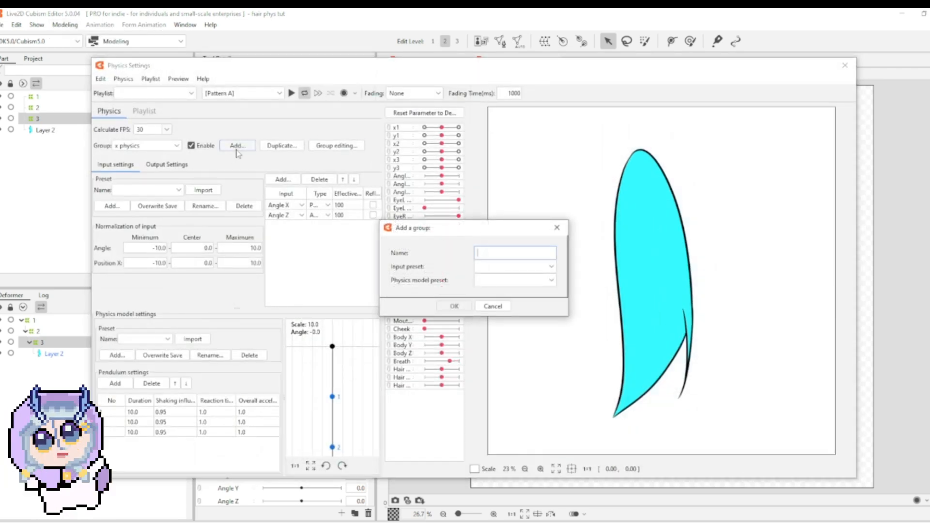
text(y)
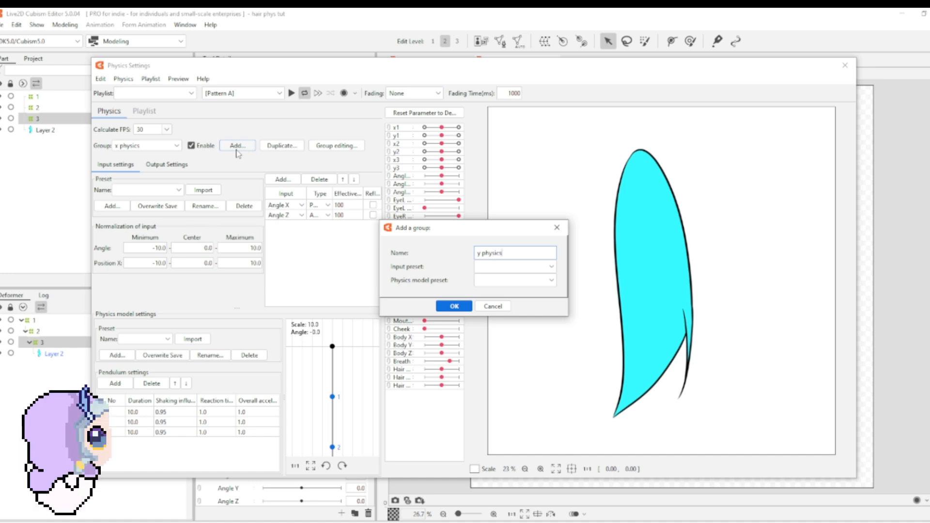
text(physics)
key(Return)
click(115, 383)
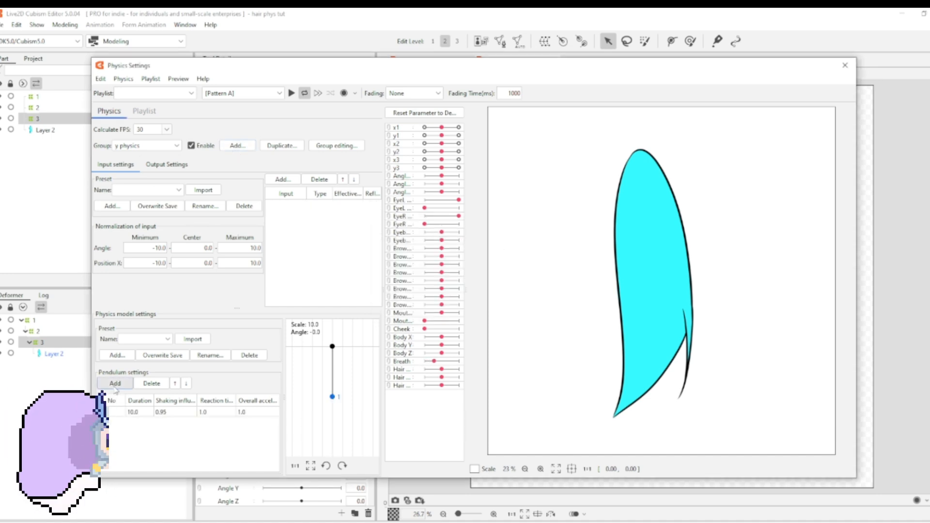
click(115, 385)
click(115, 385)
Step: Add Angle Y and Angle Z as inputs of the y physics group, each with an effectiveness of 100
click(283, 179)
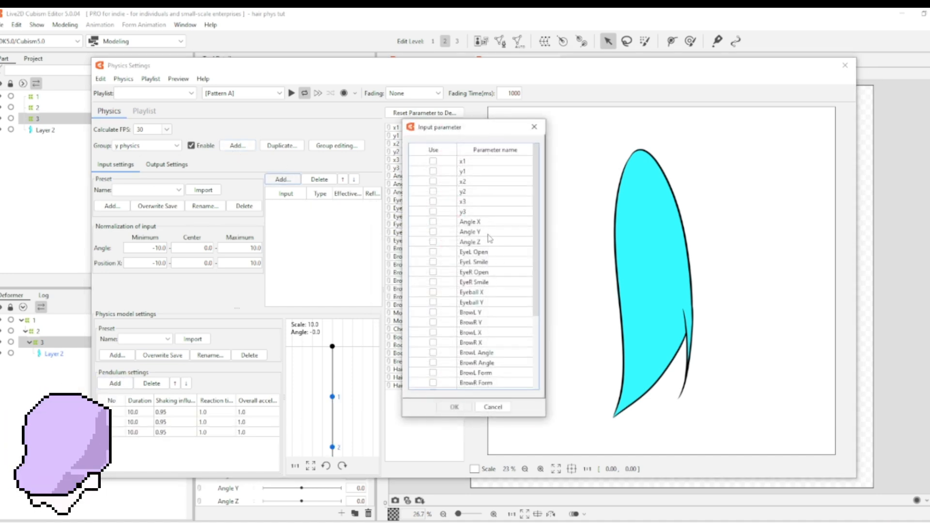
click(471, 234)
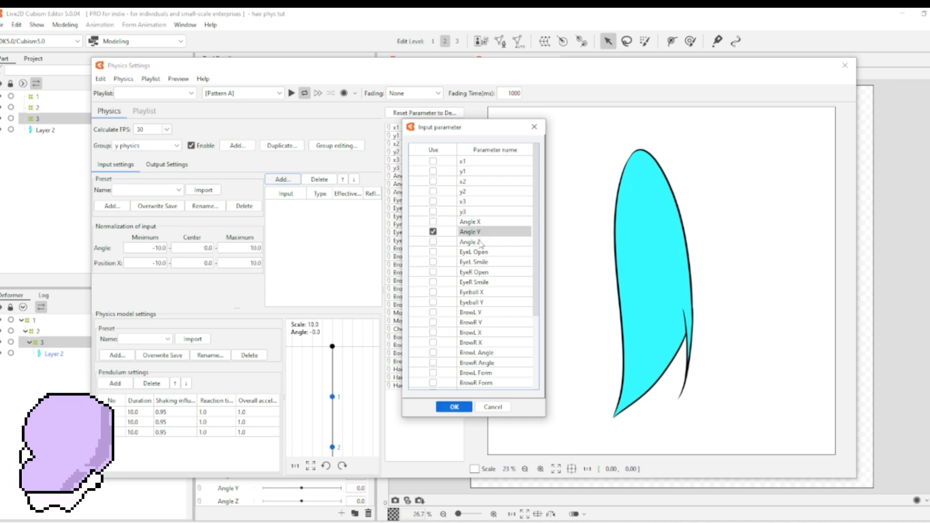
click(481, 244)
click(454, 407)
right_click(302, 189)
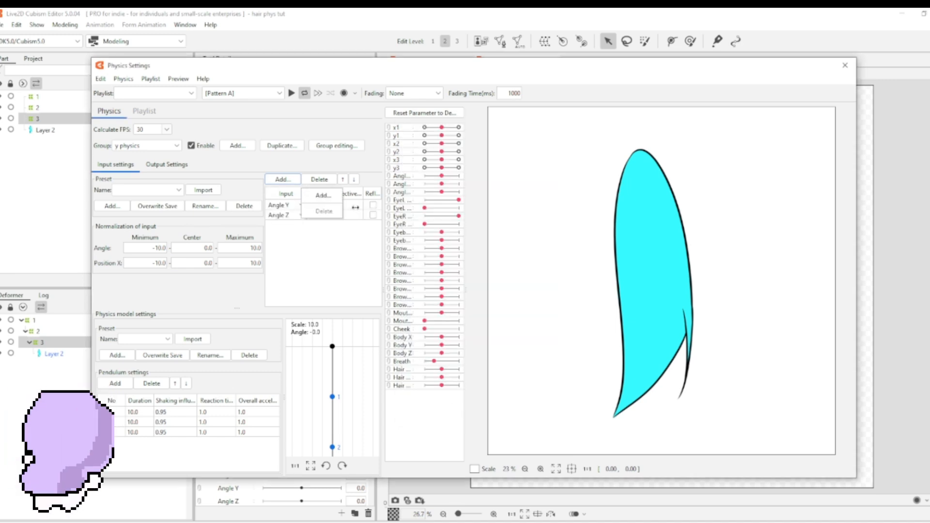
double_click(356, 207)
text(100)
key(Return)
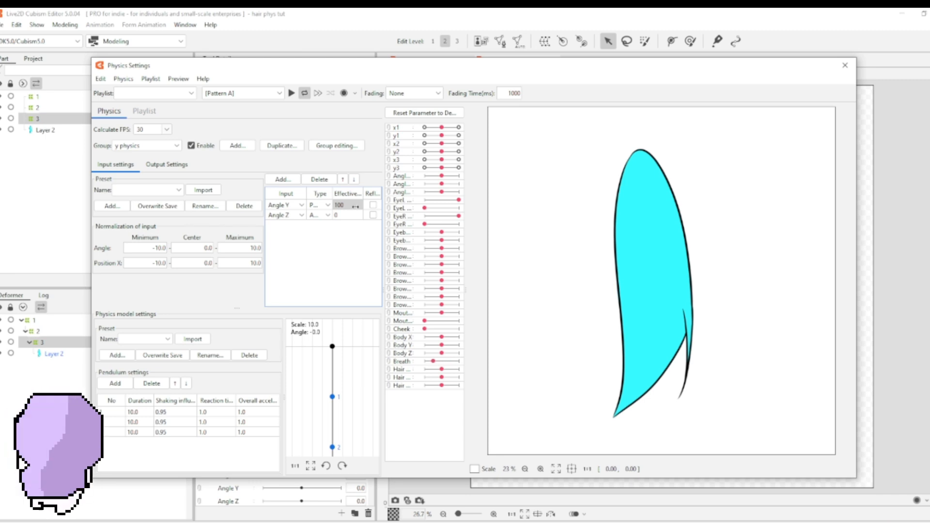
text(100)
key(Return)
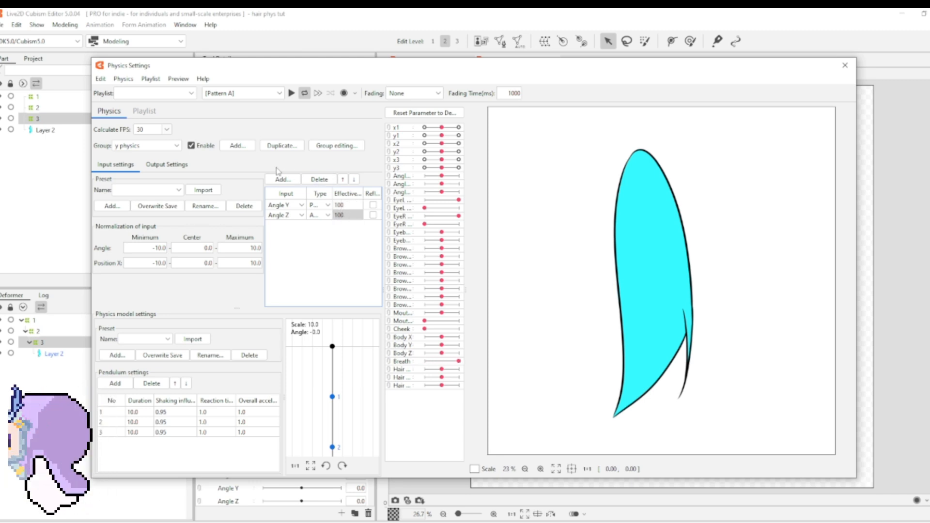
Step: Add y1, y2 and y3 as output parameters of the y physics group
click(186, 166)
click(110, 179)
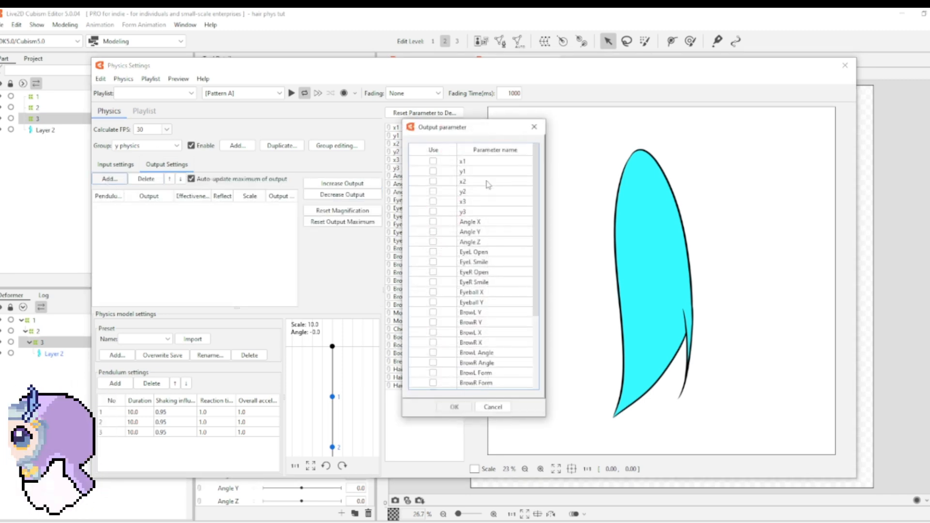
click(433, 171)
click(433, 191)
click(433, 211)
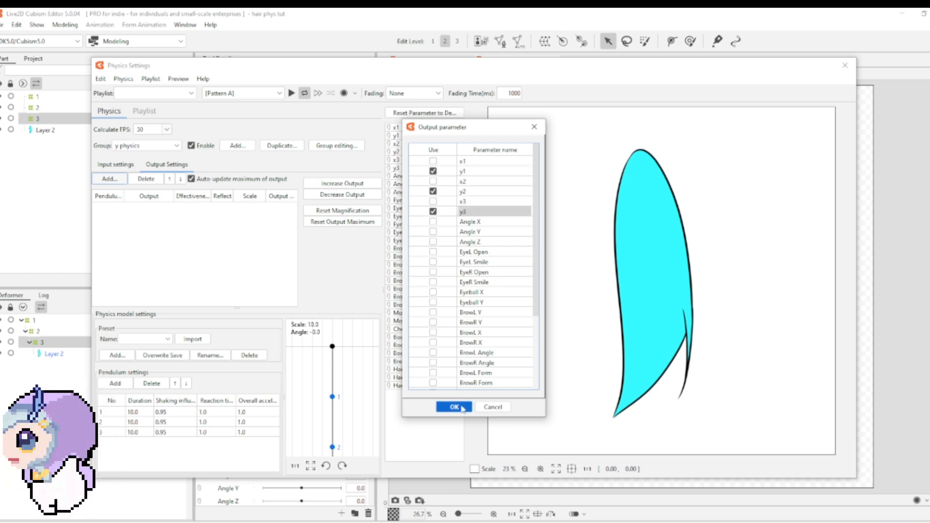
click(463, 408)
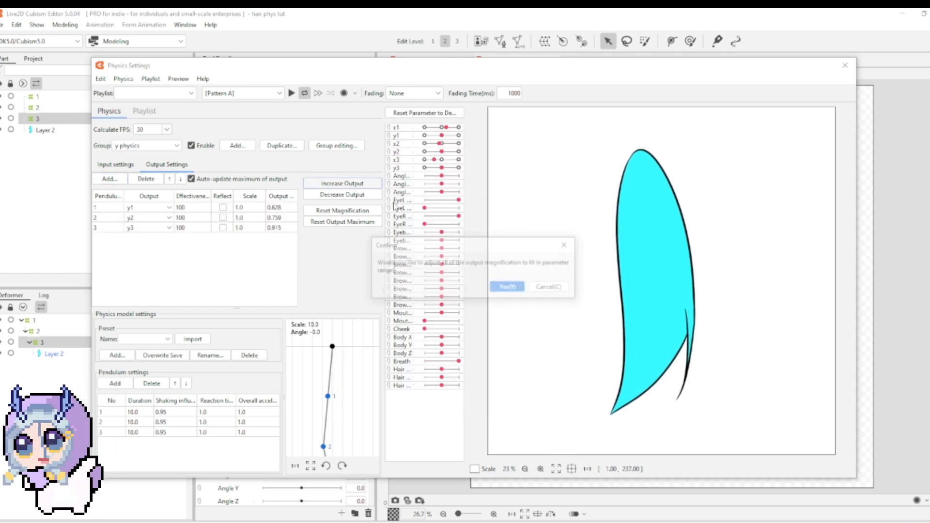
Step: Increase and decrease all y physics output magnifications to fit the parameter range, and test the strand's sway in the preview
click(507, 286)
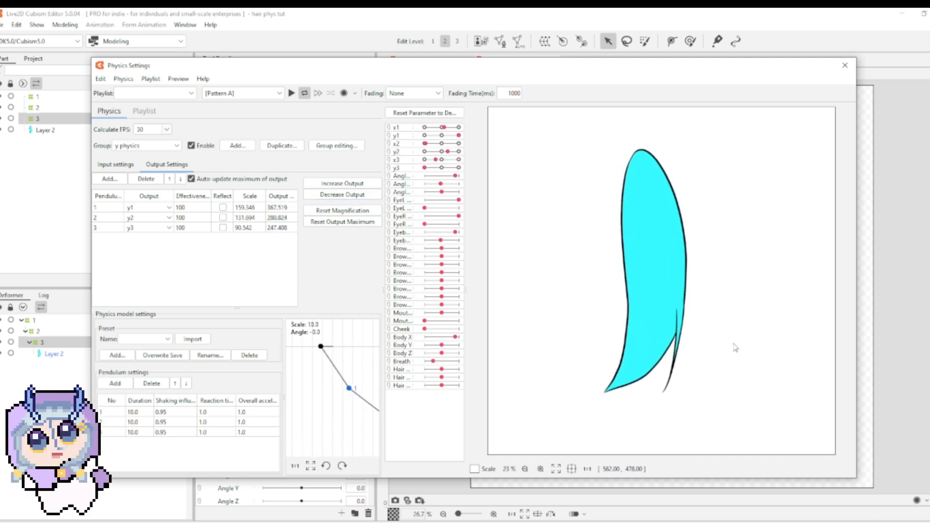
click(339, 194)
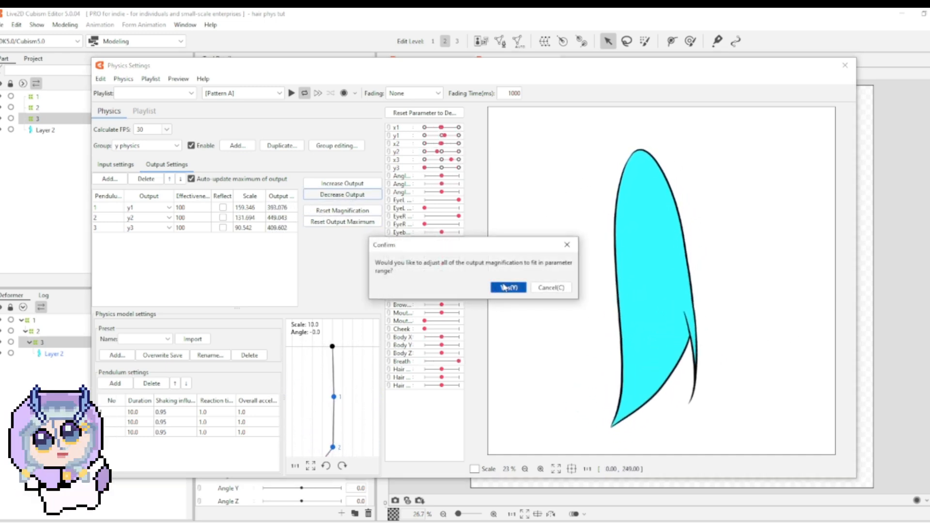
click(505, 287)
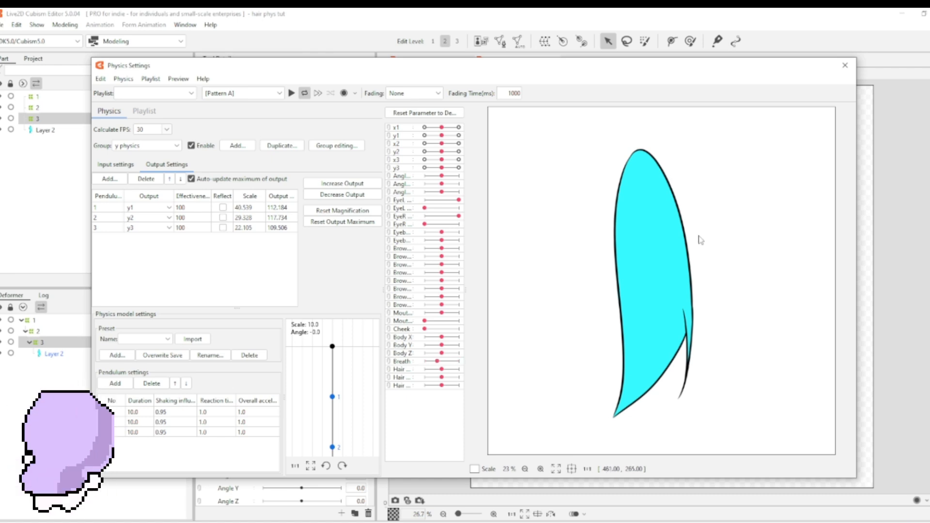
drag(701, 240, 523, 236)
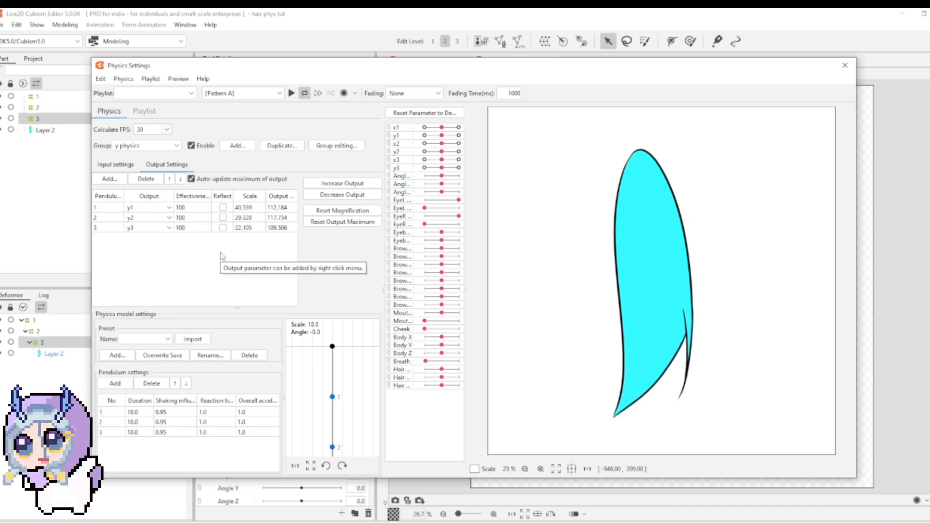
drag(621, 193, 821, 252)
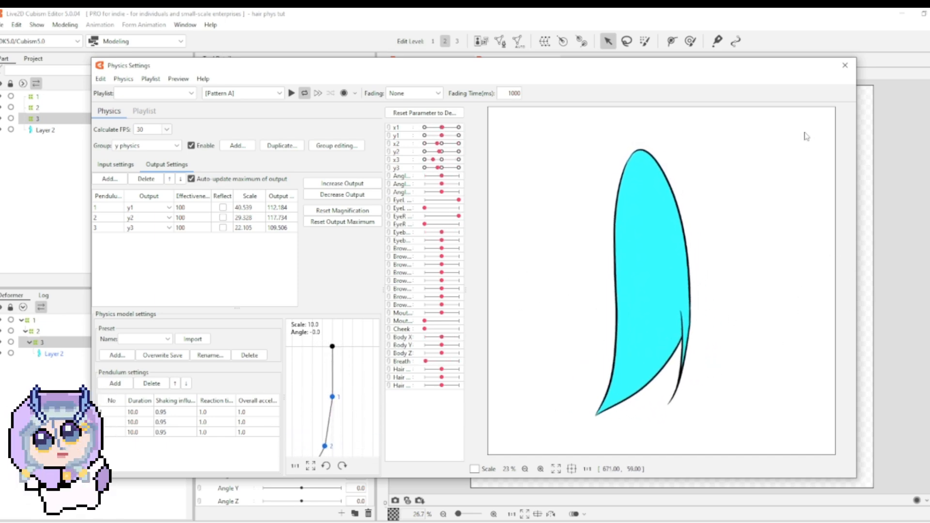